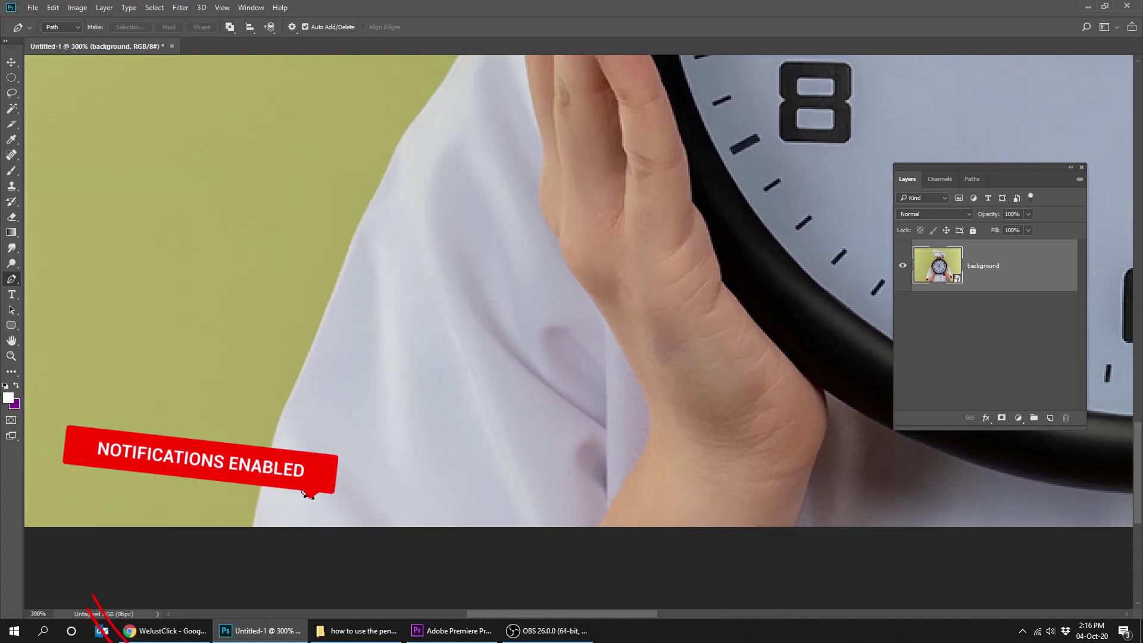
Start a Pen path at the image's lower edge and trace the left sleeve's outer edge up to the fingers.
left_click(254, 525)
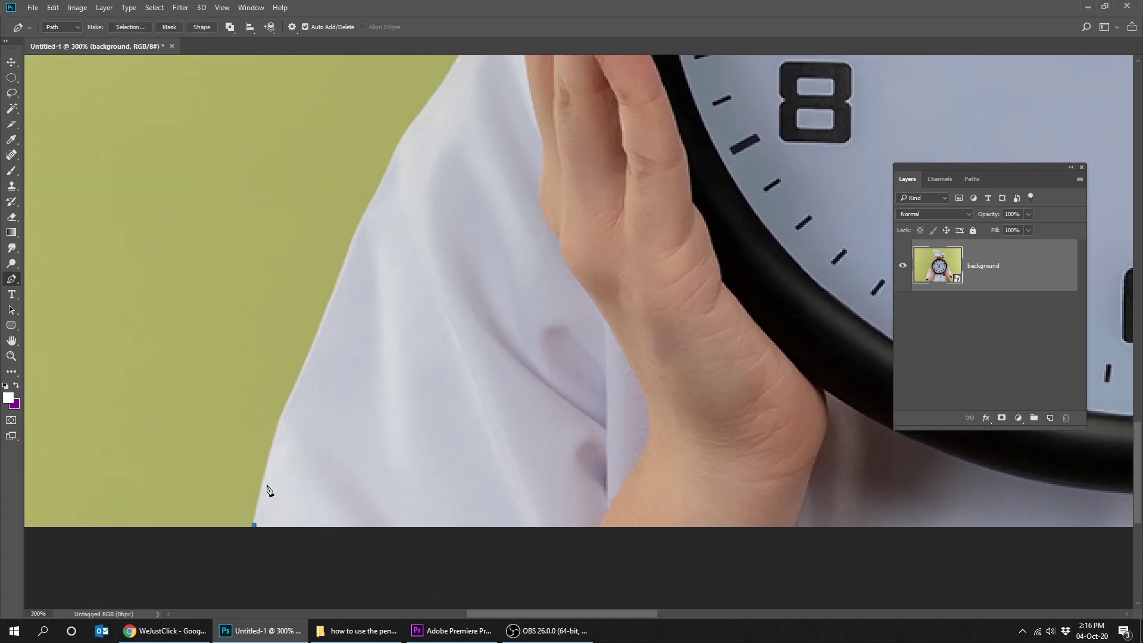
left_click_drag(282, 412, 292, 396)
left_click(350, 252)
mouse_move(371, 232)
left_mouse_down()
mouse_move(400, 306)
mouse_move(400, 250)
mouse_move(355, 232)
left_mouse_up()
left_click_drag(384, 180, 332, 344)
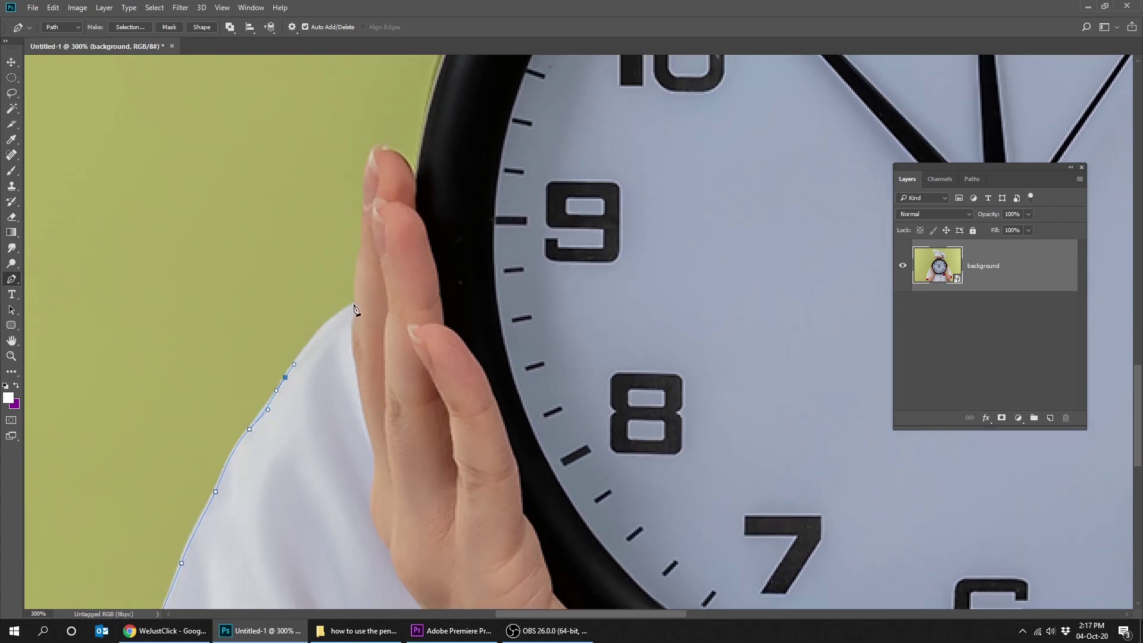
left_click_drag(353, 305, 380, 292)
left_click(363, 291, "ctrl")
left_click(362, 291, "ctrl")
left_click(363, 290, "ctrl")
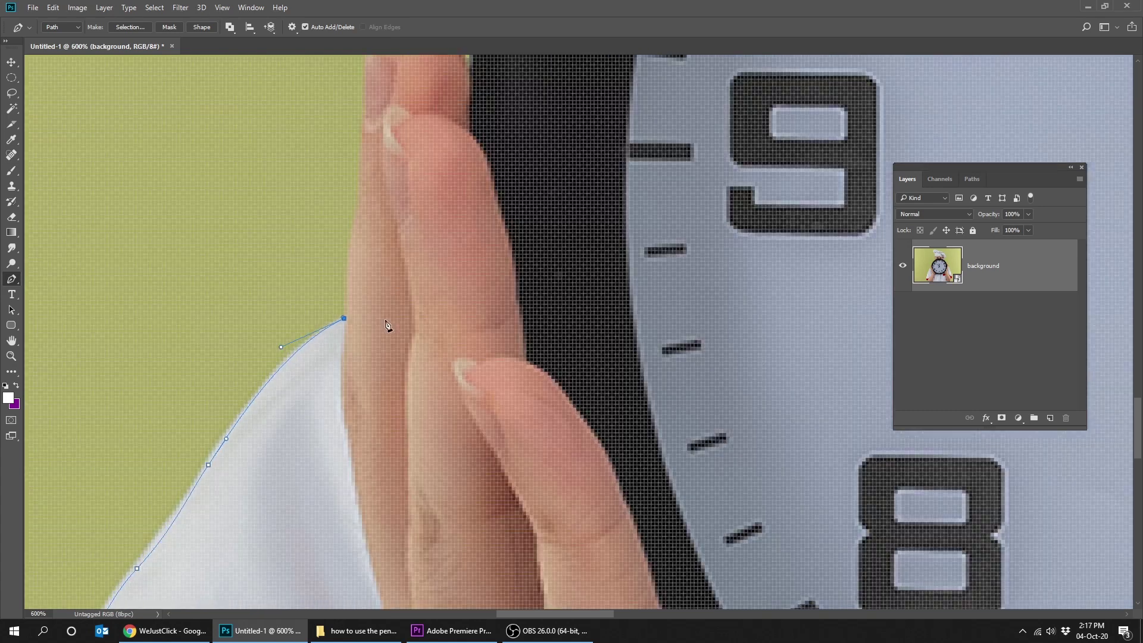
Continue the path up the left hand's outer finger and around the fingertips to the clock's rim.
left_click_drag(387, 318, 369, 367)
left_click_drag(343, 276, 343, 260)
key("ctrl+z")
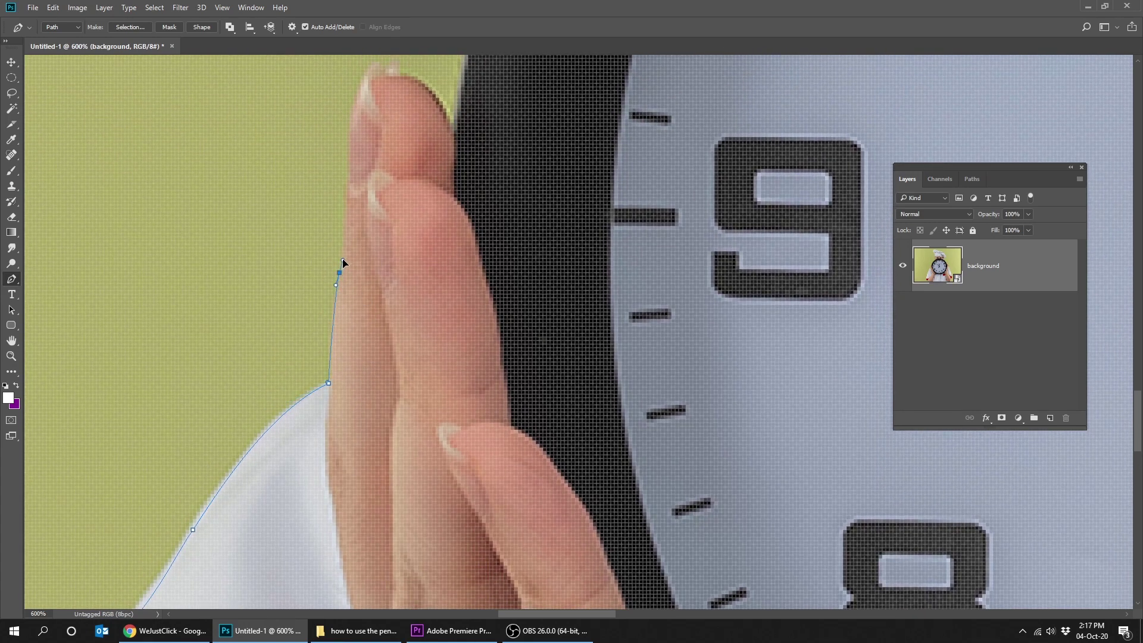
scroll(344, 258, "up", 3)
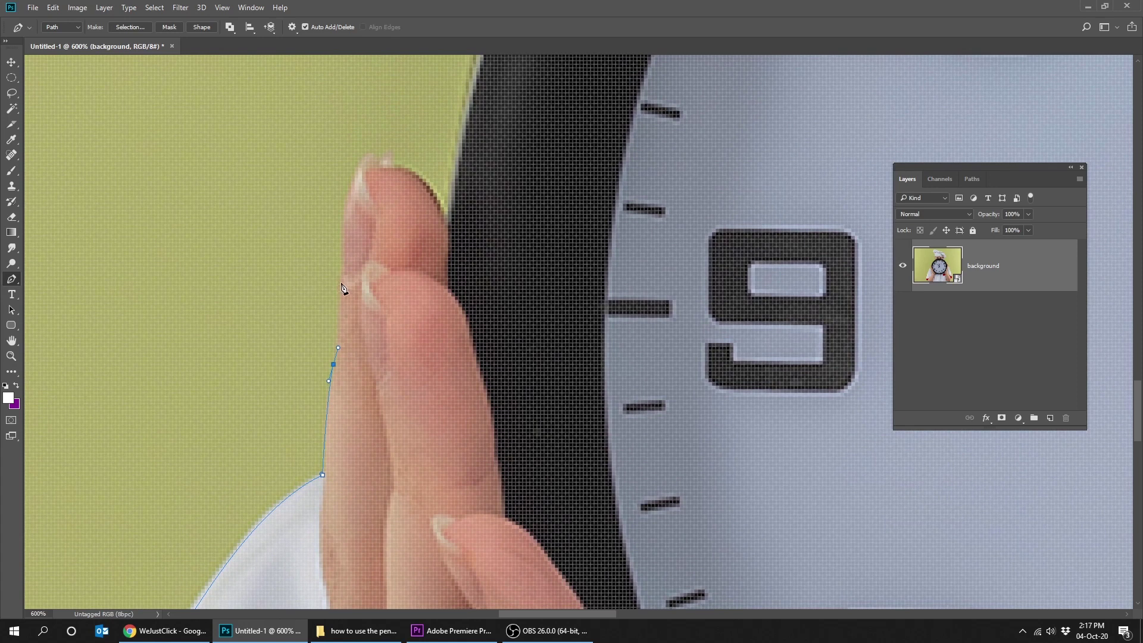
mouse_move(341, 279)
left_mouse_down()
mouse_move(351, 293)
mouse_move(367, 277)
mouse_move(398, 284)
left_mouse_up()
scroll(347, 281, "up", 4)
left_click(371, 284)
left_click_drag(438, 327, 450, 362)
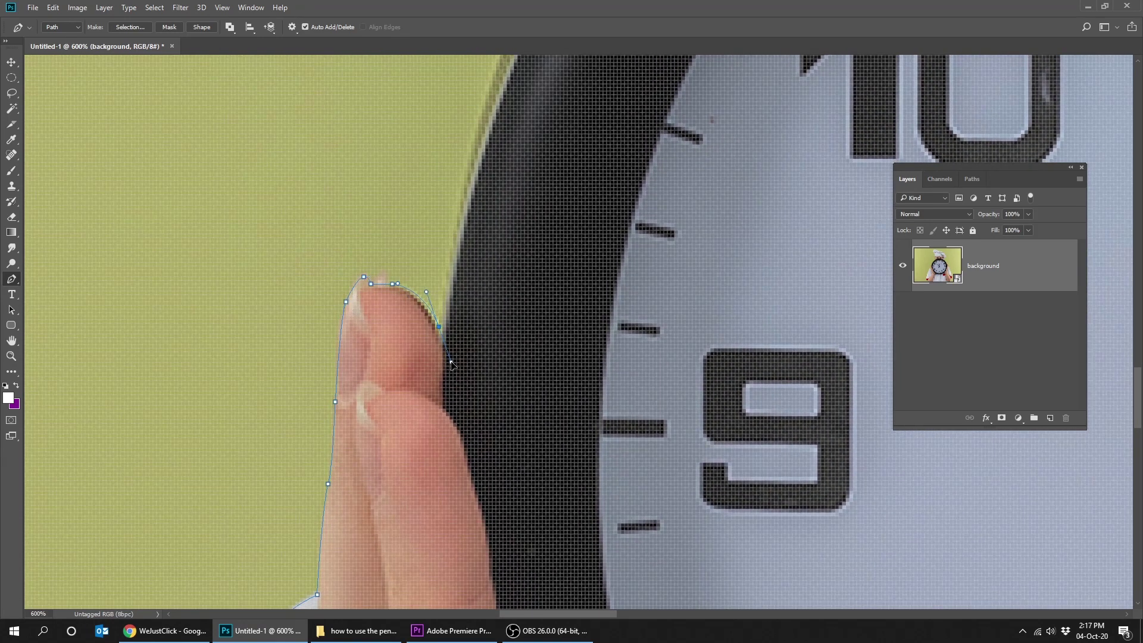
Curve the path along the clock's upper-left rim to the left ear, adjusting the handles to fit the edge.
left_click_drag(459, 315, 347, 562)
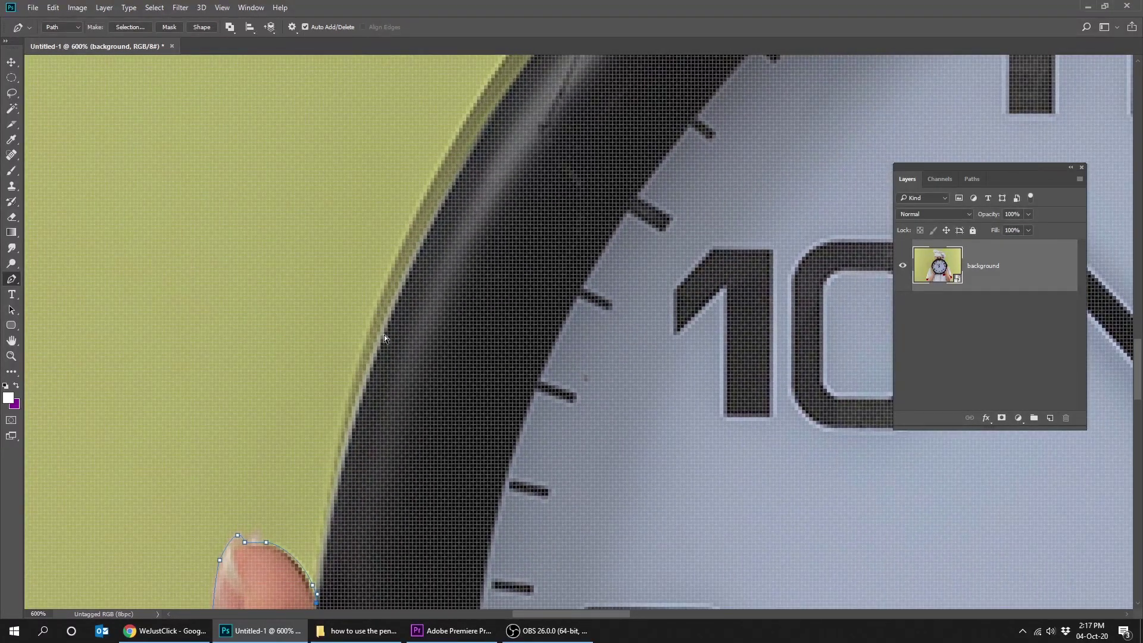
key("ctrl+minus")
scroll(384, 338, "down", 1)
left_click_drag(408, 331, 191, 319)
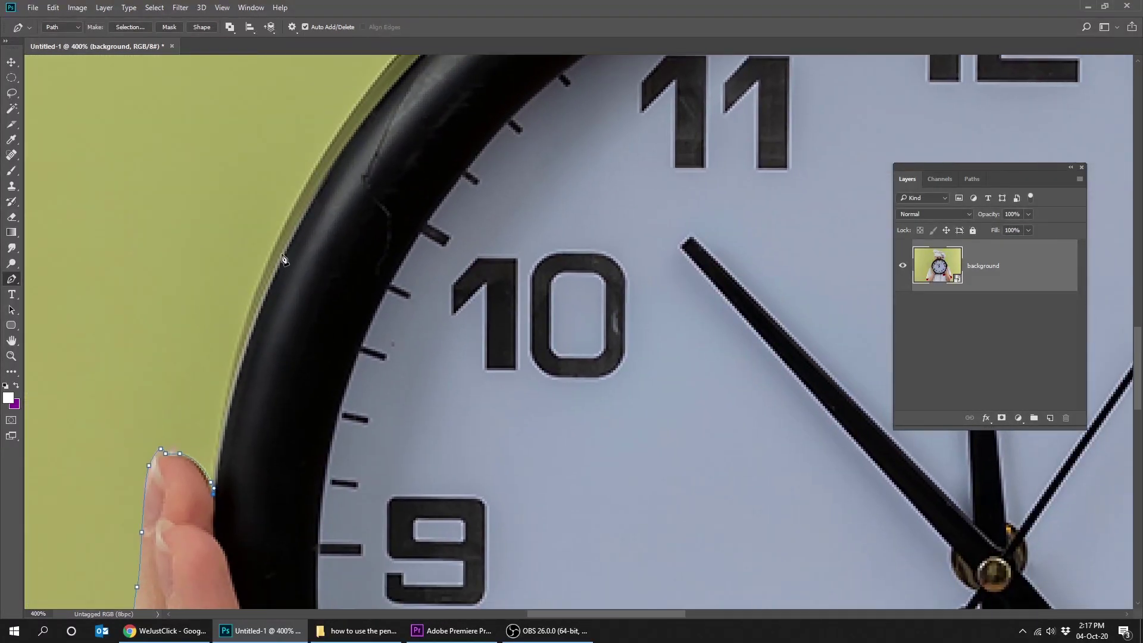
scroll(292, 232, "down", 2)
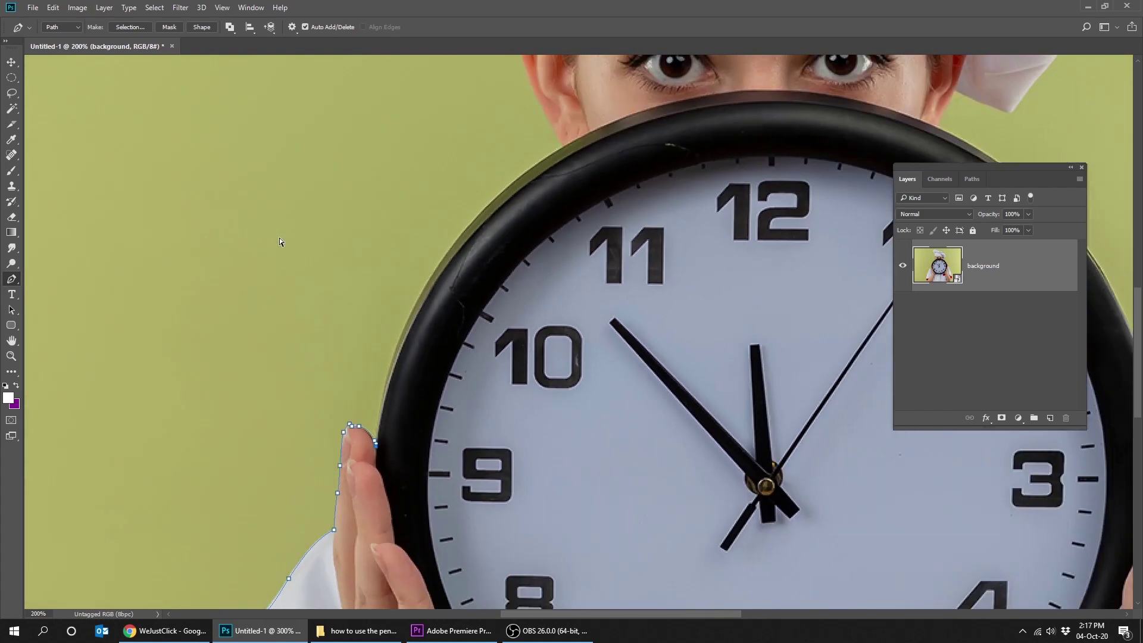
left_click_drag(444, 324, 339, 368)
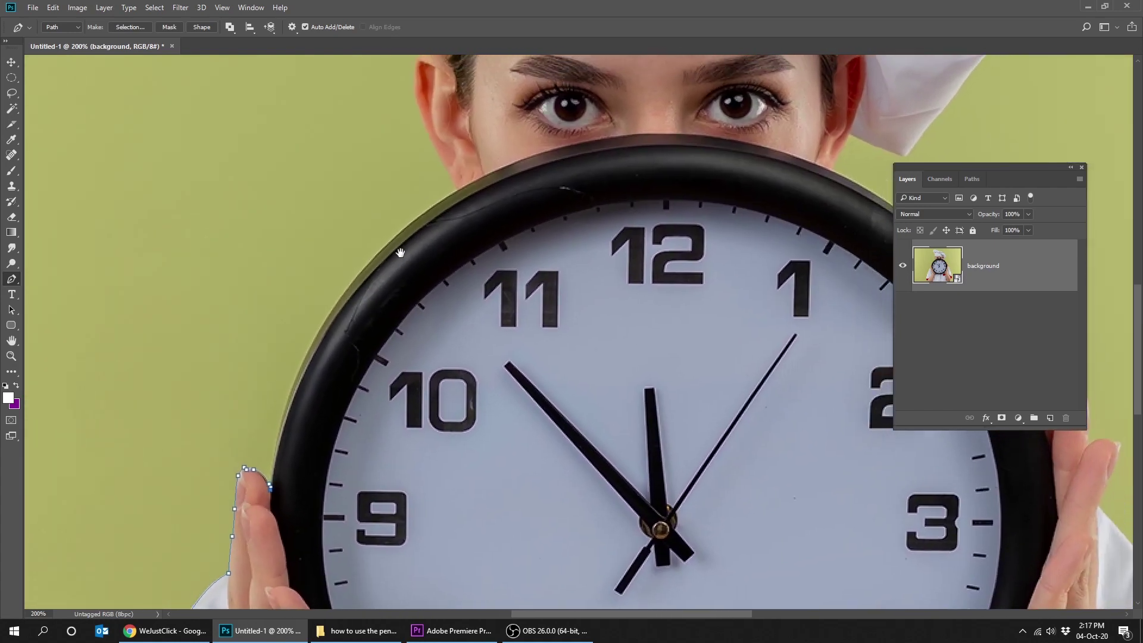
left_click_drag(444, 201, 608, 120)
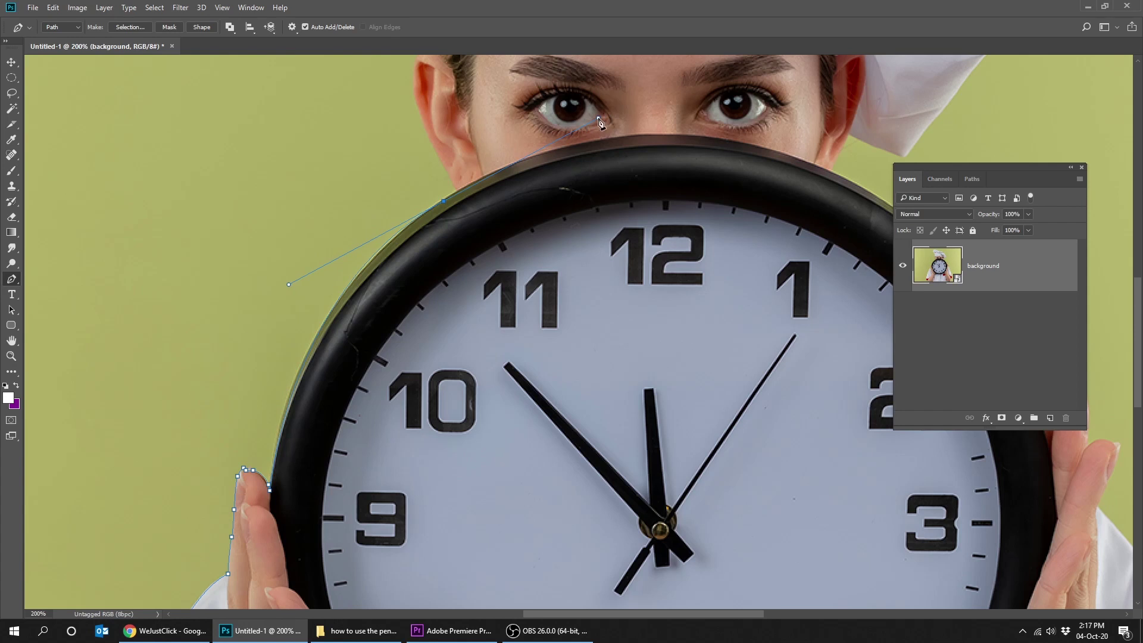
left_click_drag(548, 146, 509, 155)
mouse_move(289, 285)
left_mouse_down()
mouse_move(301, 301)
mouse_move(280, 234)
mouse_move(286, 266)
left_mouse_up()
left_click_drag(622, 197, 374, 244)
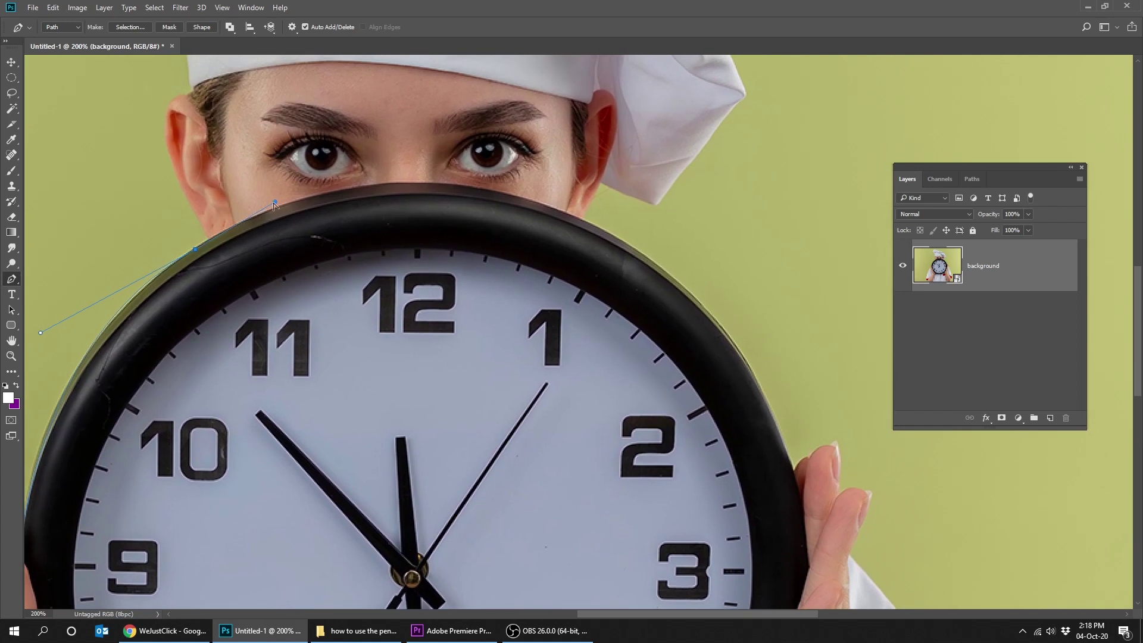
left_click_drag(274, 204, 210, 241)
left_click(209, 240)
Extend the path from the clock's rim up the outer edge of the left ear.
scroll(209, 225, "up", 2)
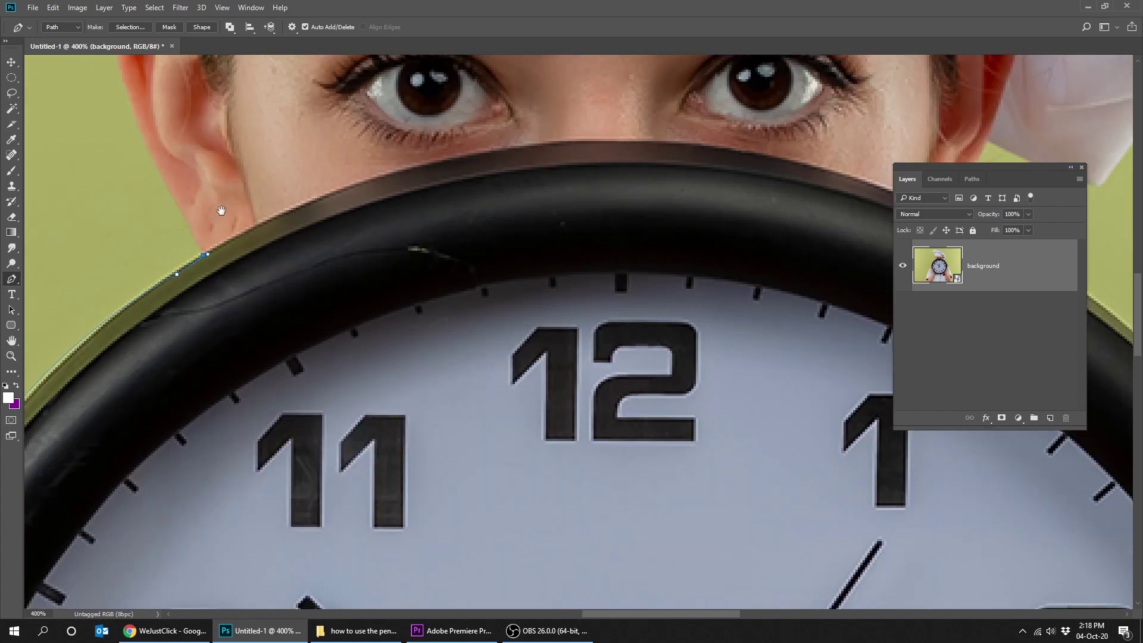
left_click_drag(220, 208, 205, 379)
left_click(137, 340)
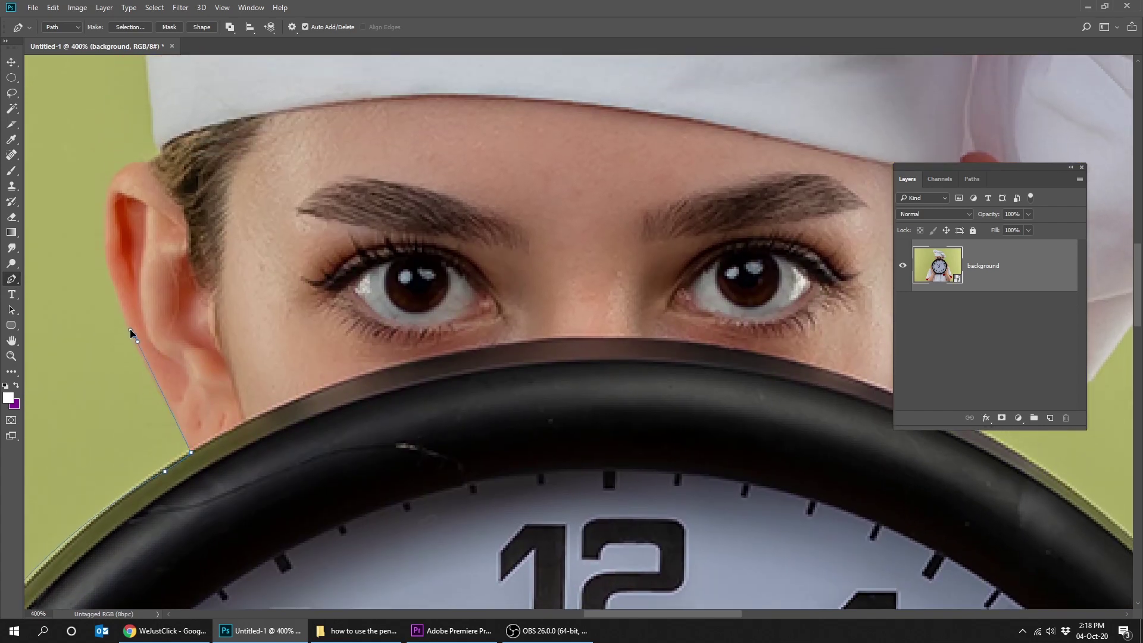
left_click_drag(110, 255, 169, 162)
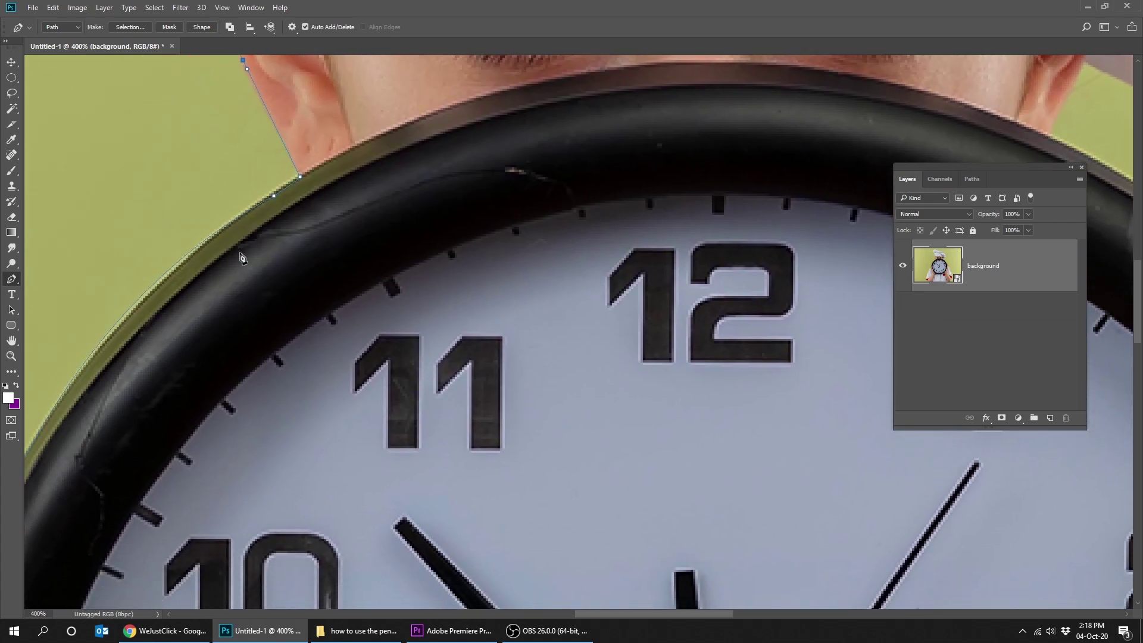
Reshape the path segment along the clock's upper-left rim by repositioning the direction handle of its end anchor.
left_click(273, 197, "ctrl")
left_click_drag(245, 210, 374, 174)
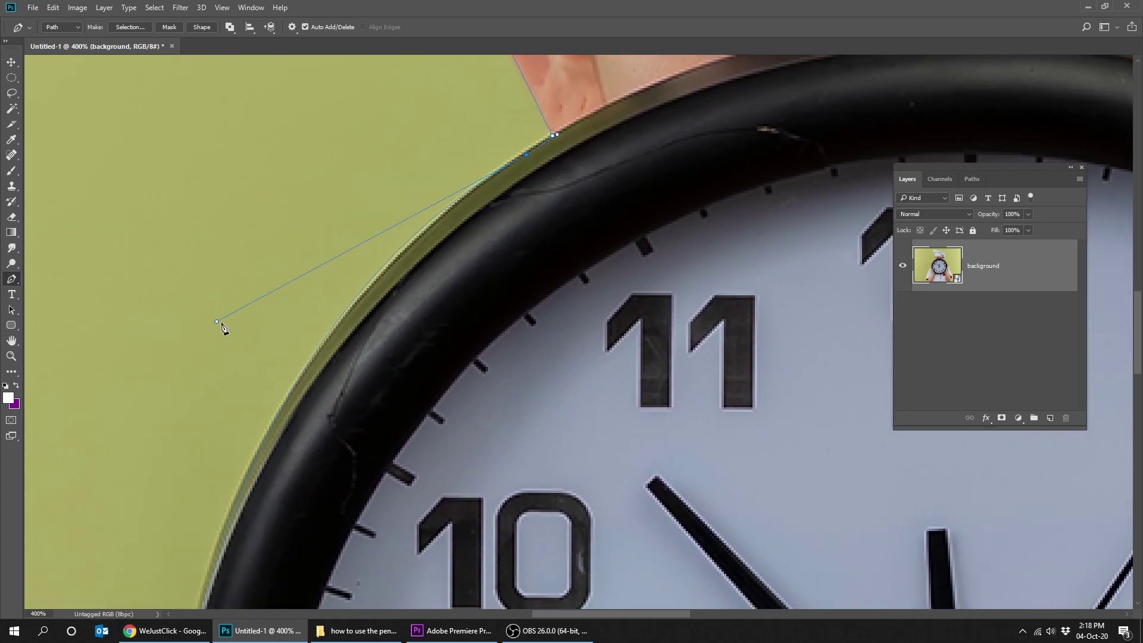
left_click_drag(216, 323, 184, 372)
Continue the path over the top of the left ear and up the chef hat's left edge.
left_click_drag(420, 244, 221, 345)
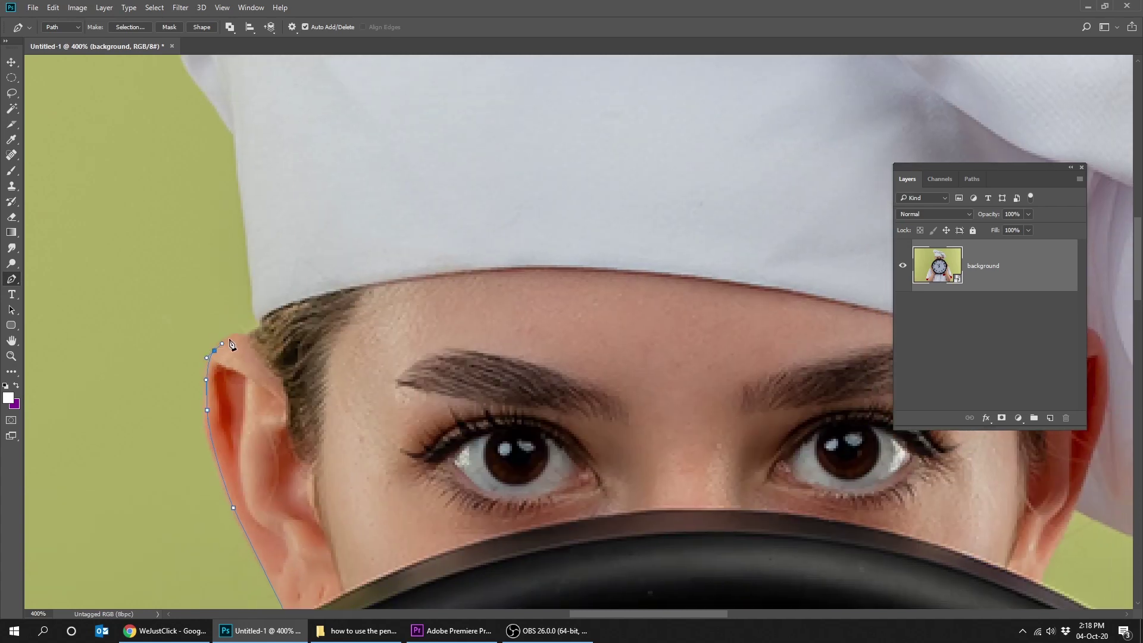
left_click(241, 336)
left_click_drag(263, 271, 237, 507)
left_click(212, 422)
left_click_drag(186, 380, 175, 363)
left_click_drag(160, 317, 192, 470)
left_click_drag(162, 430, 157, 420)
left_click_drag(148, 373, 149, 461)
left_click_drag(141, 443, 131, 412)
left_click_drag(120, 388, 182, 528)
left_click_drag(166, 519, 166, 514)
scroll(273, 465, "up", 3)
Trace the hat's upper-left corner and the folds along its top edge.
left_click(153, 435)
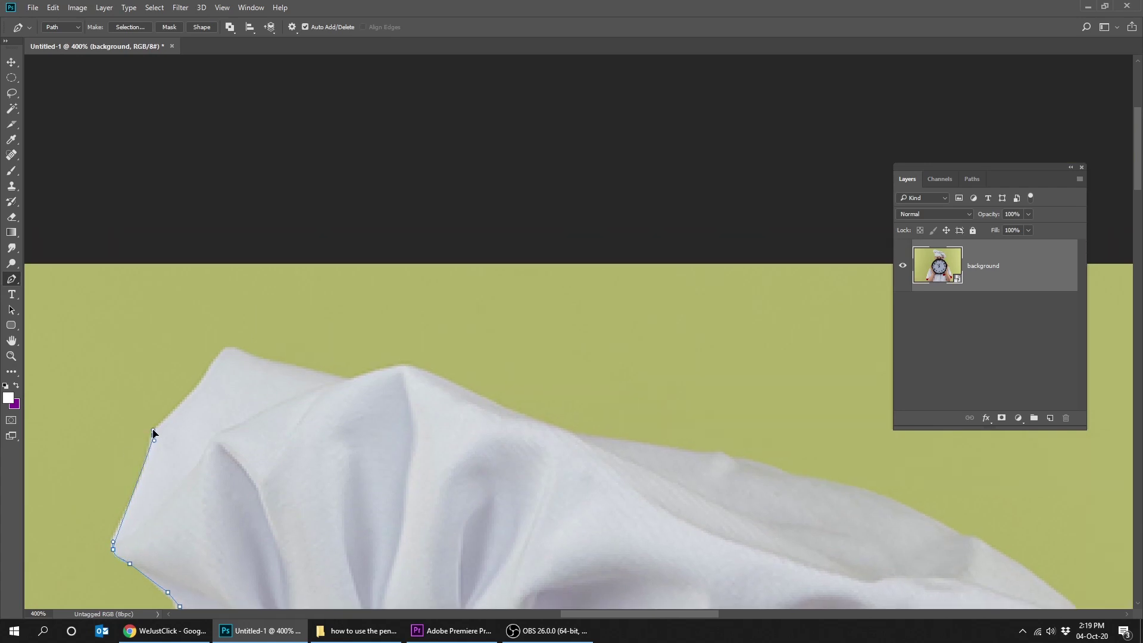
left_click(225, 357)
scroll(245, 355, "right", 5)
left_click(341, 378)
left_click_drag(92, 351, 327, 388)
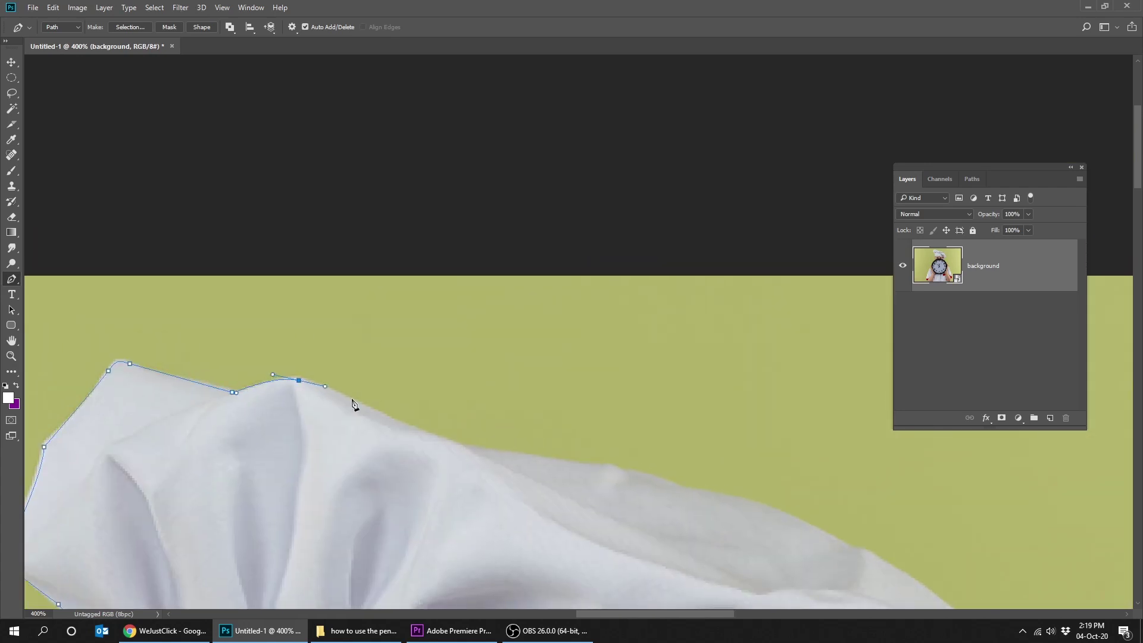
left_click_drag(424, 435, 444, 443)
left_click_drag(521, 459, 554, 464)
Continue the path along the hat's sloping upper-right edge.
left_click_drag(635, 487, 261, 346)
left_click(311, 361)
left_click_drag(406, 384, 453, 407)
left_click_drag(500, 456, 303, 367)
left_click_drag(335, 360, 404, 415)
left_click(414, 419)
left_click_drag(476, 453, 295, 315)
left_click_drag(302, 314, 323, 330)
Trace the hat's right edge down to its pointed right corner.
left_click_drag(420, 463, 417, 257)
left_click(431, 283)
left_click_drag(525, 437, 494, 272)
left_click(486, 251)
left_click(527, 339)
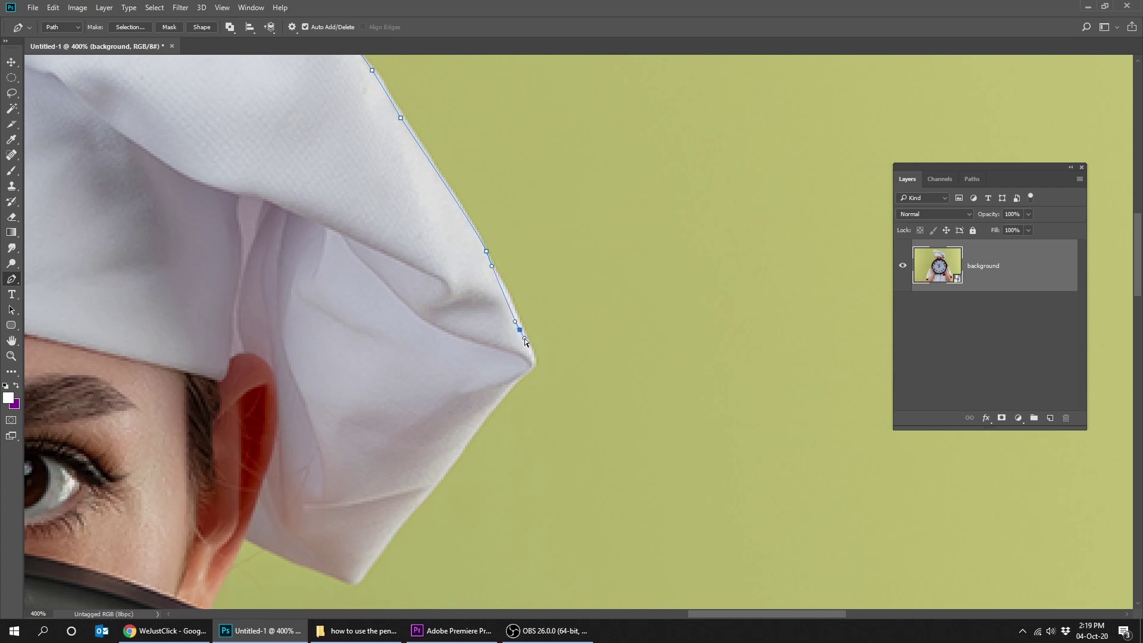
left_click(534, 368)
Trace around the hat's lower flap to the right ear and down the earlobe to the clock's rim.
left_click(527, 374)
left_click(490, 410)
left_click(484, 417)
left_click_drag(389, 553, 523, 389)
left_click_drag(496, 407, 491, 413)
left_click(487, 418)
left_click(387, 378)
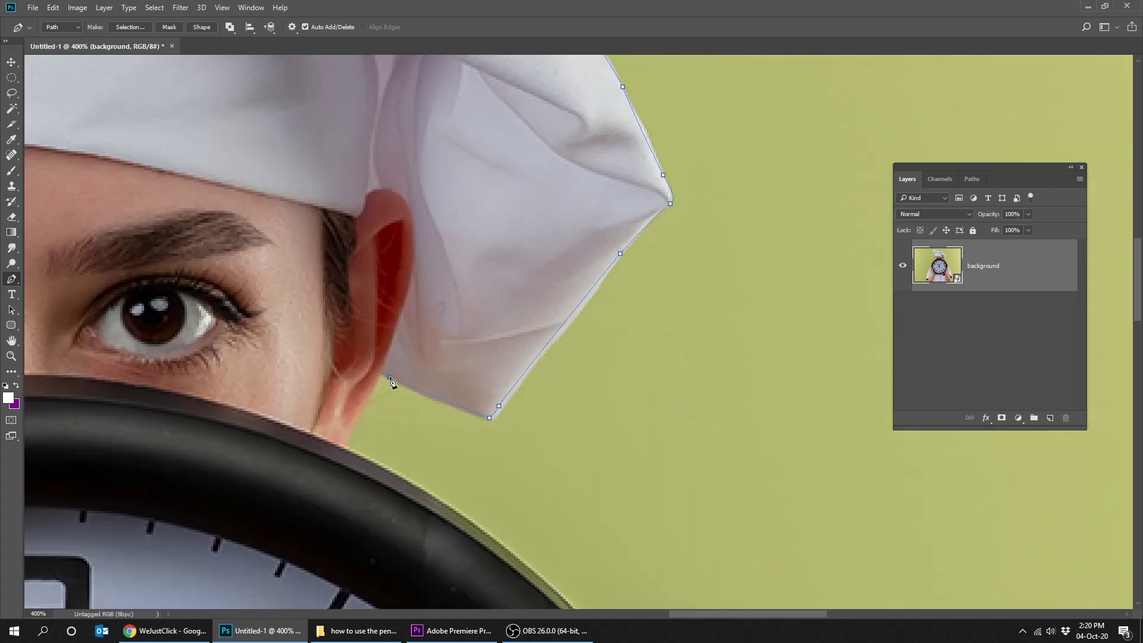
left_click(380, 373)
left_click_drag(348, 418, 291, 139)
left_click(462, 337)
Curve the path along the clock's upper-right rim to the right hand's fingers and fit the handles to the edge.
key("ctrl+minus")
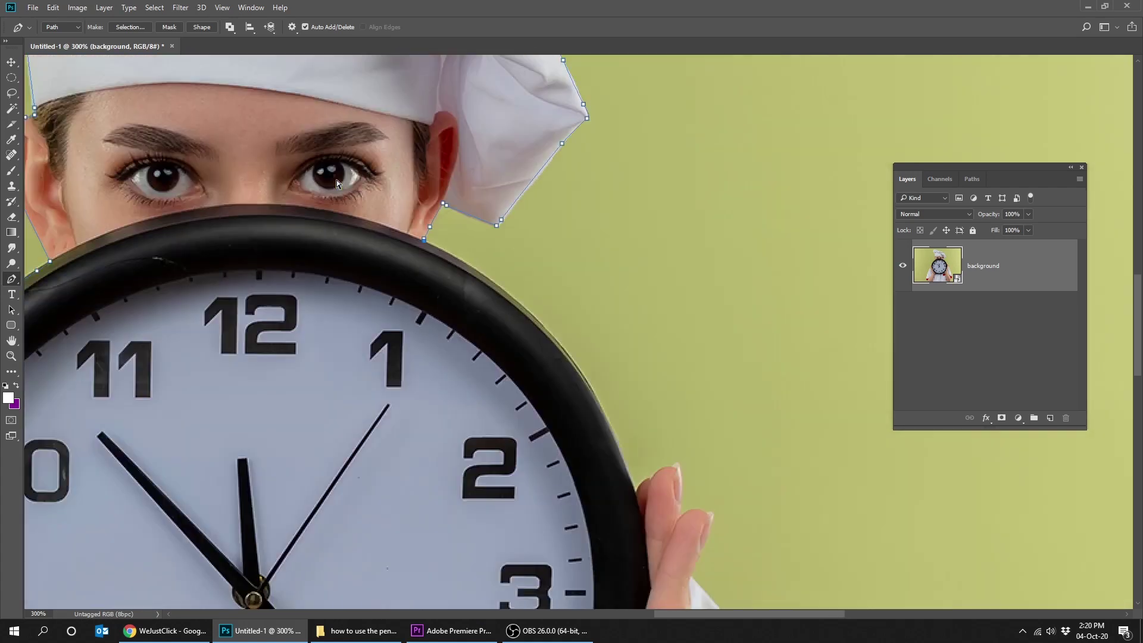
left_click_drag(653, 457, 573, 564)
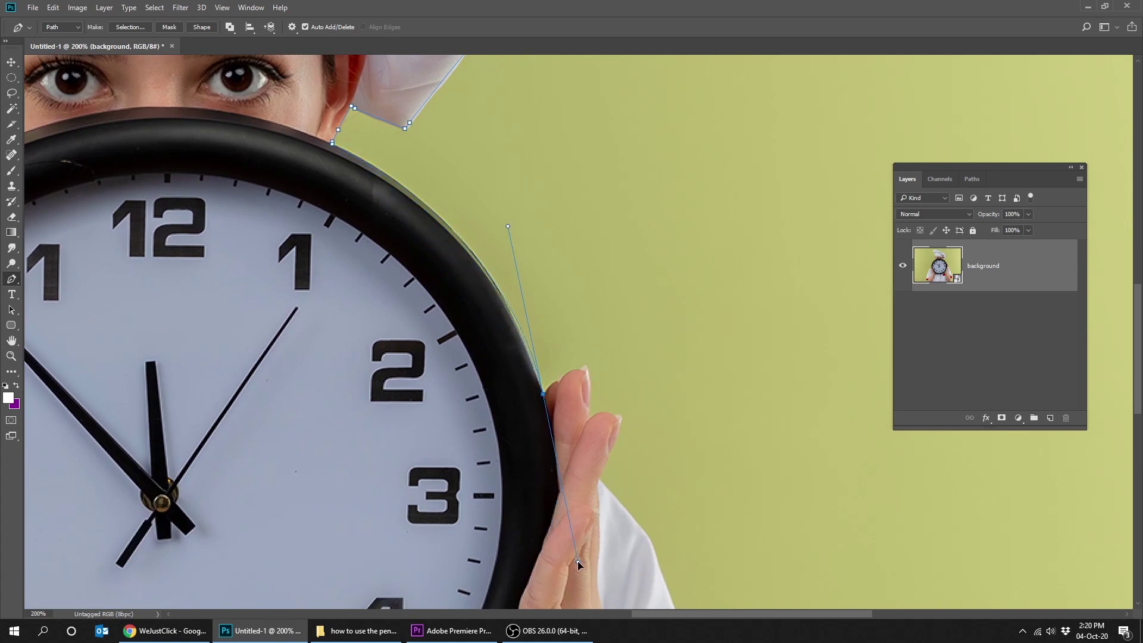
left_click_drag(579, 564, 572, 434)
scroll(559, 380, "up", 2)
scroll(546, 352, "up", 2)
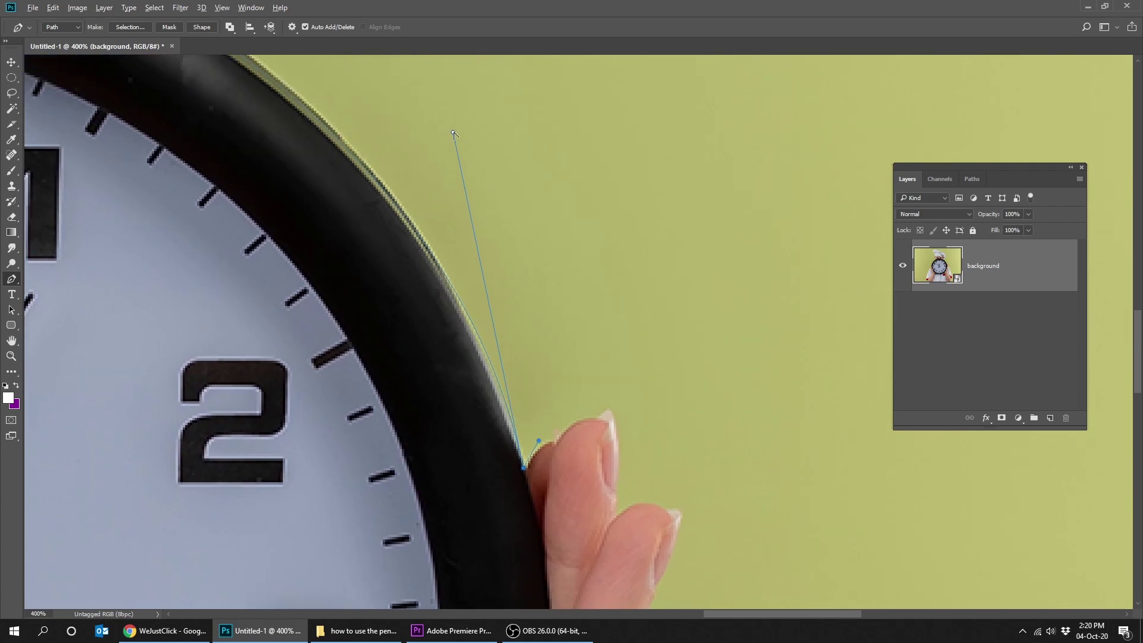
left_click_drag(453, 133, 448, 131)
Trace the path around the right hand's fingertips and down the outer side of the fingers.
left_click(554, 442)
scroll(598, 419, "up", 2)
left_click_drag(598, 420, 625, 407)
left_click(599, 420, "alt")
left_click_drag(628, 431, 627, 440)
left_click_drag(628, 535, 661, 376)
left_click_drag(662, 386, 641, 450)
left_click(662, 386, "alt")
left_click(662, 401)
left_click(662, 408)
scroll(669, 400, "right", 1)
left_click(630, 397)
Continue the path from the fingers down the right sleeve's outer edge to the image's lower edge.
left_click_drag(608, 524, 648, 335)
left_click_drag(633, 368, 632, 376)
left_click(632, 378)
left_click_drag(738, 509, 683, 360)
left_click_drag(739, 361, 685, 131)
left_click_drag(661, 186, 668, 229)
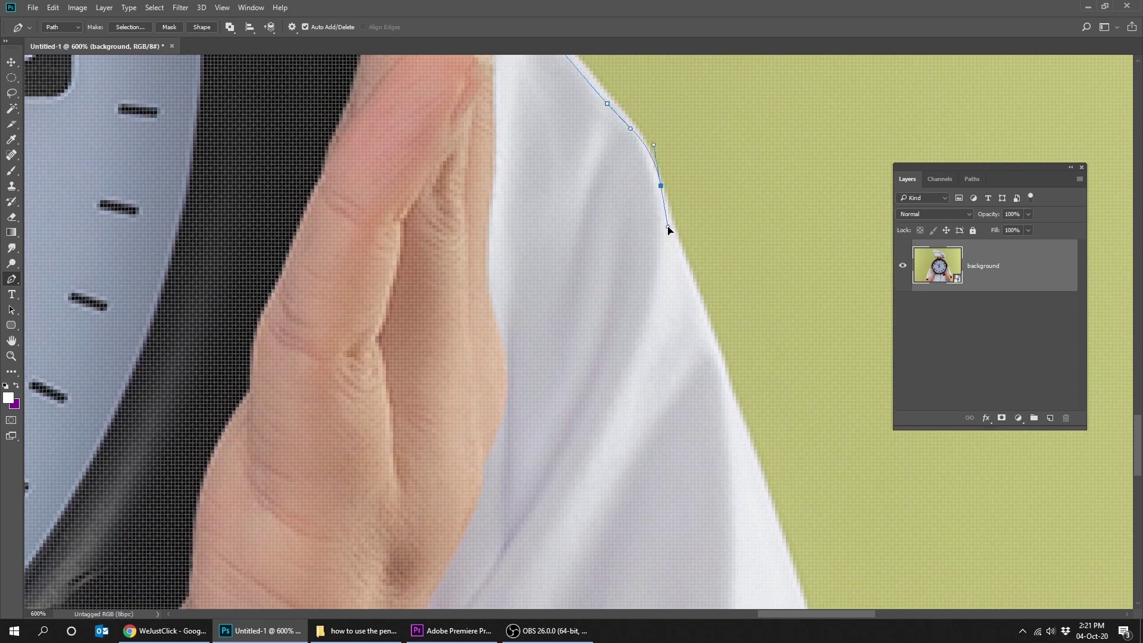
left_click_drag(836, 349, 703, 210)
scroll(703, 209, "down", 6)
scroll(779, 505, "up", 2)
left_click_drag(779, 505, 629, 344)
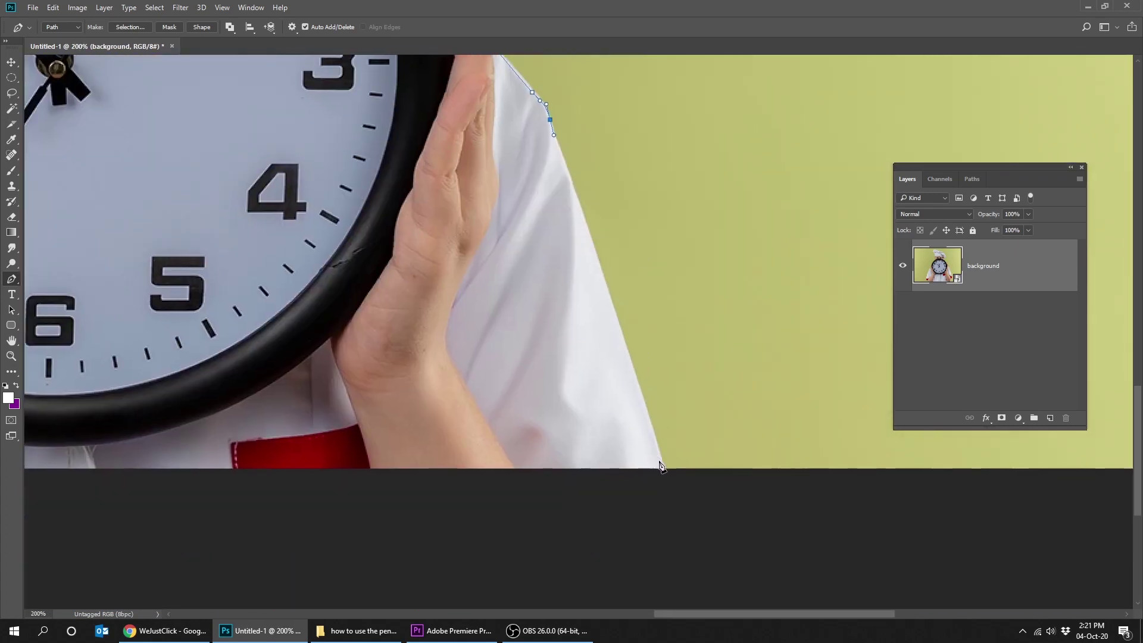
left_click(662, 461)
Run the path below the canvas back to the left sleeve and close it at the starting anchor.
scroll(773, 459, "down", 2)
scroll(774, 458, "left", 10)
left_click(607, 452)
left_click(459, 437)
left_click(416, 432)
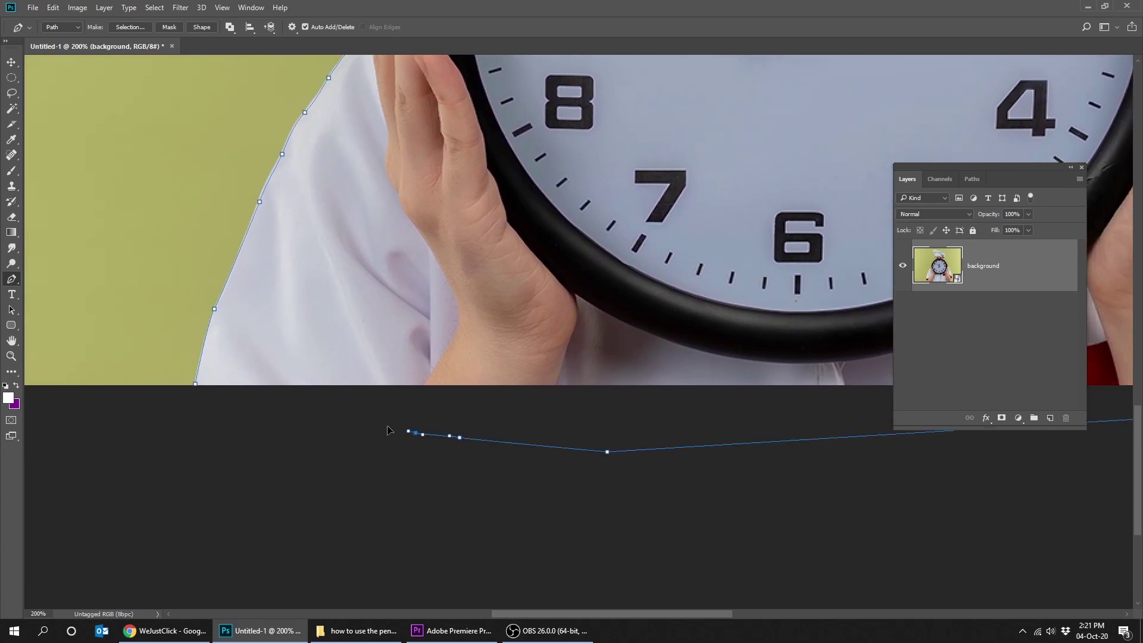
left_click(285, 410)
left_click(272, 410)
left_click(267, 410)
left_click(236, 404)
left_click(226, 401)
left_click(216, 397)
left_click(197, 385)
Convert the closed path around the chef and clock into a selection.
key("ctrl+0")
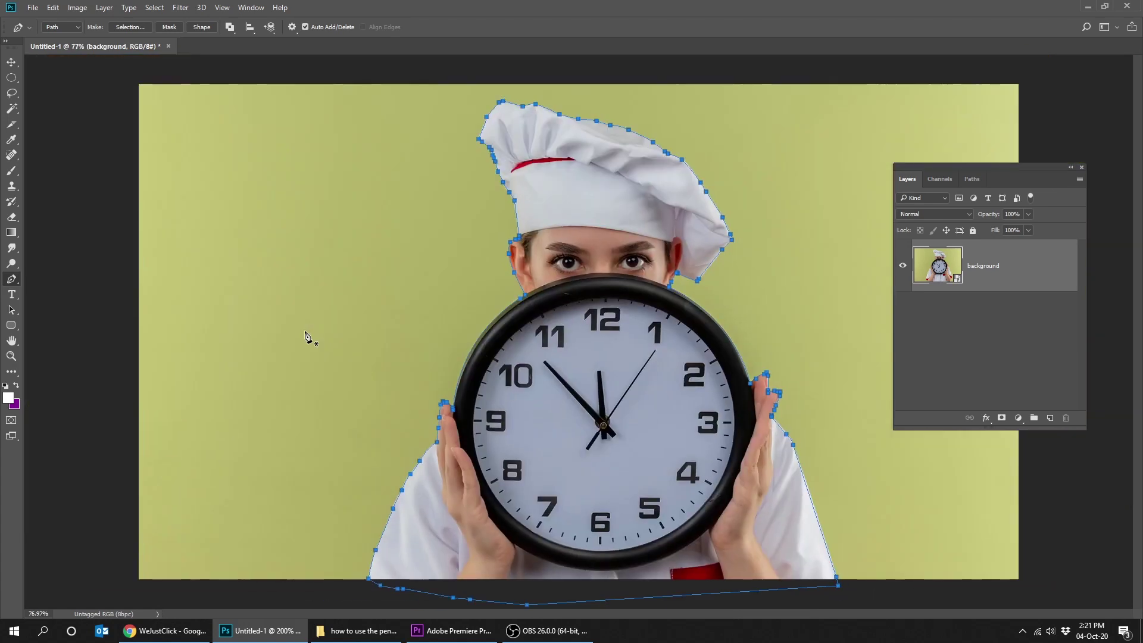
right_click(587, 349)
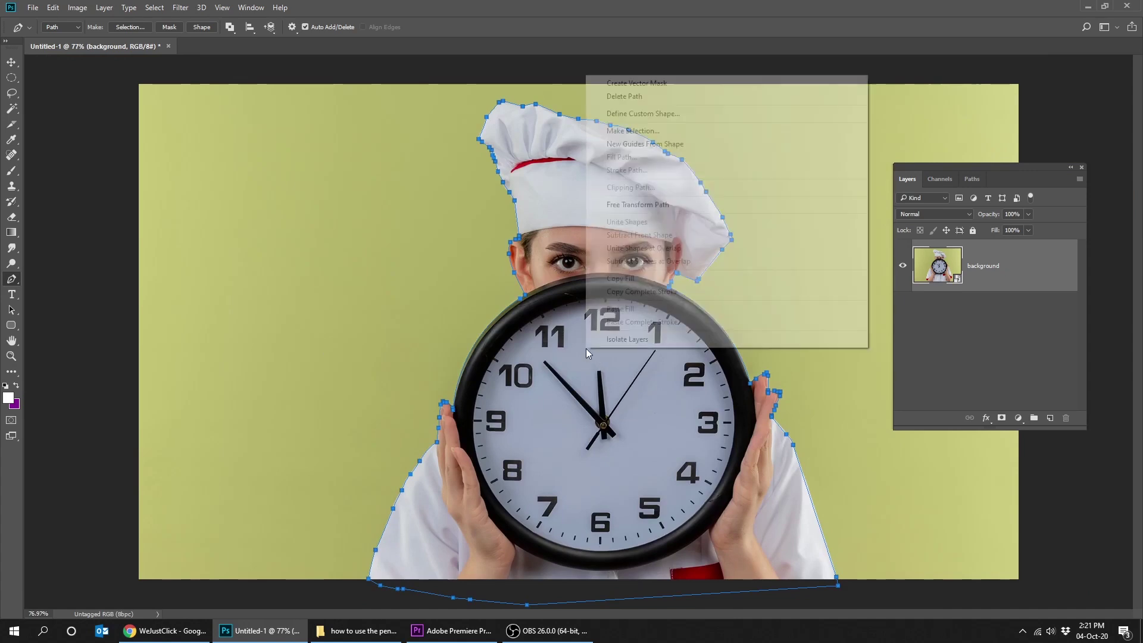
left_click(626, 131)
left_click(605, 173)
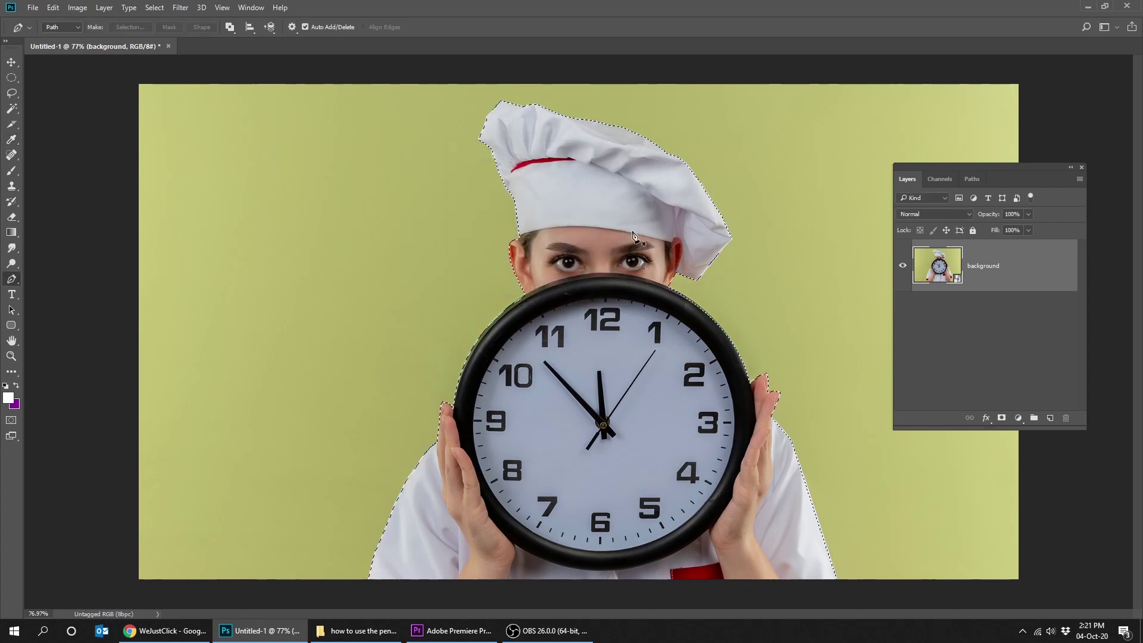
Switch to the Move tool and add a layer mask to the background layer from the selection.
left_click(11, 61)
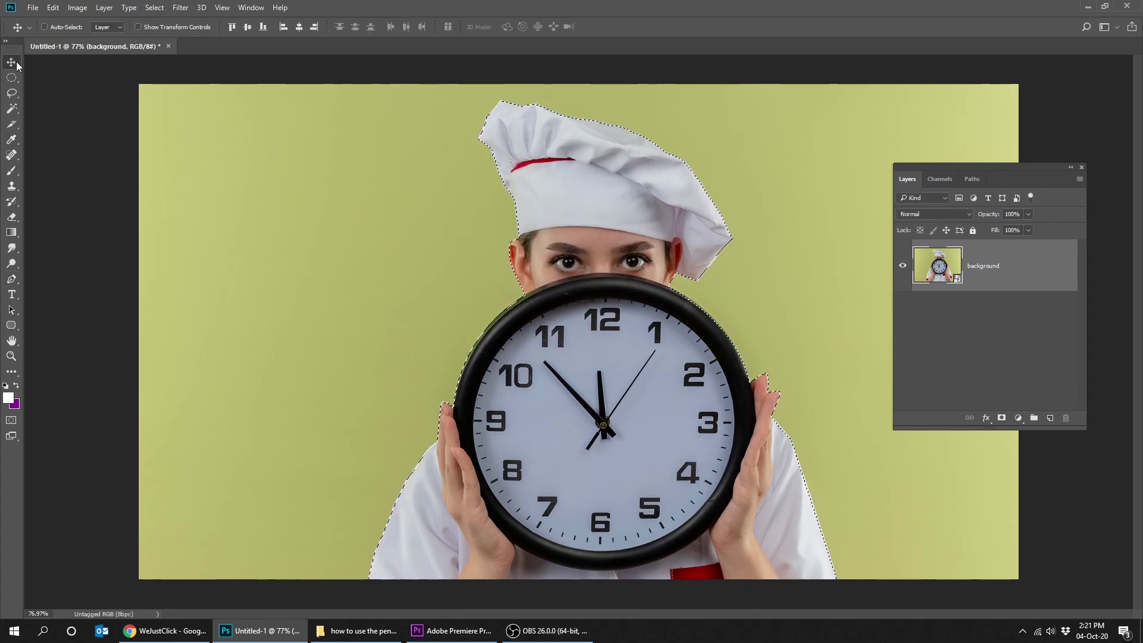
left_click(1001, 418)
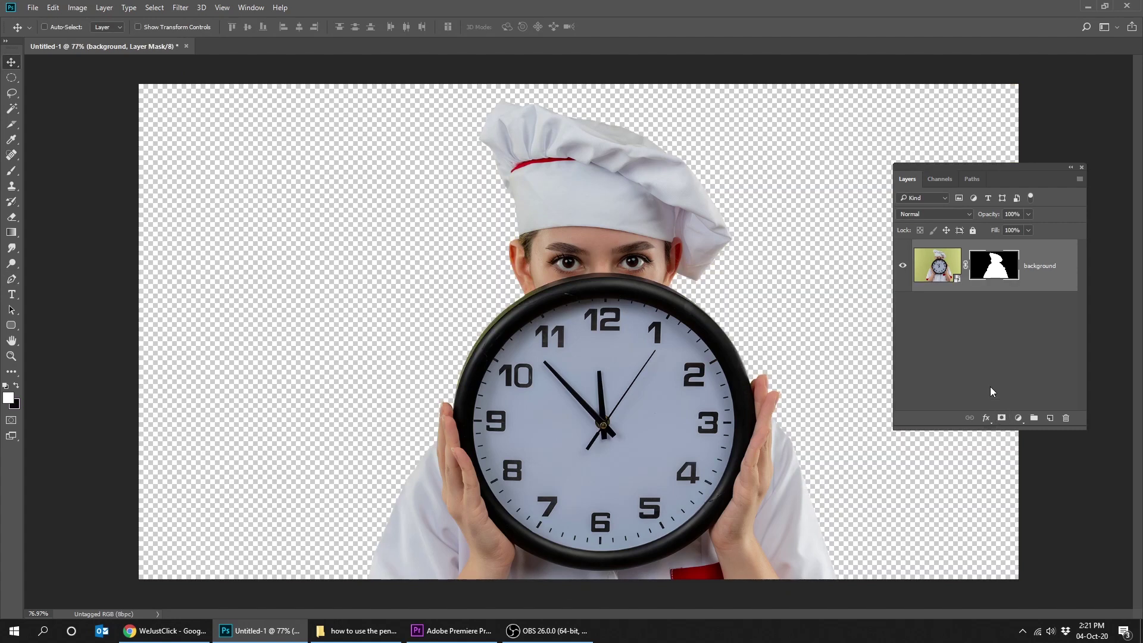
left_click_drag(1025, 177, 982, 174)
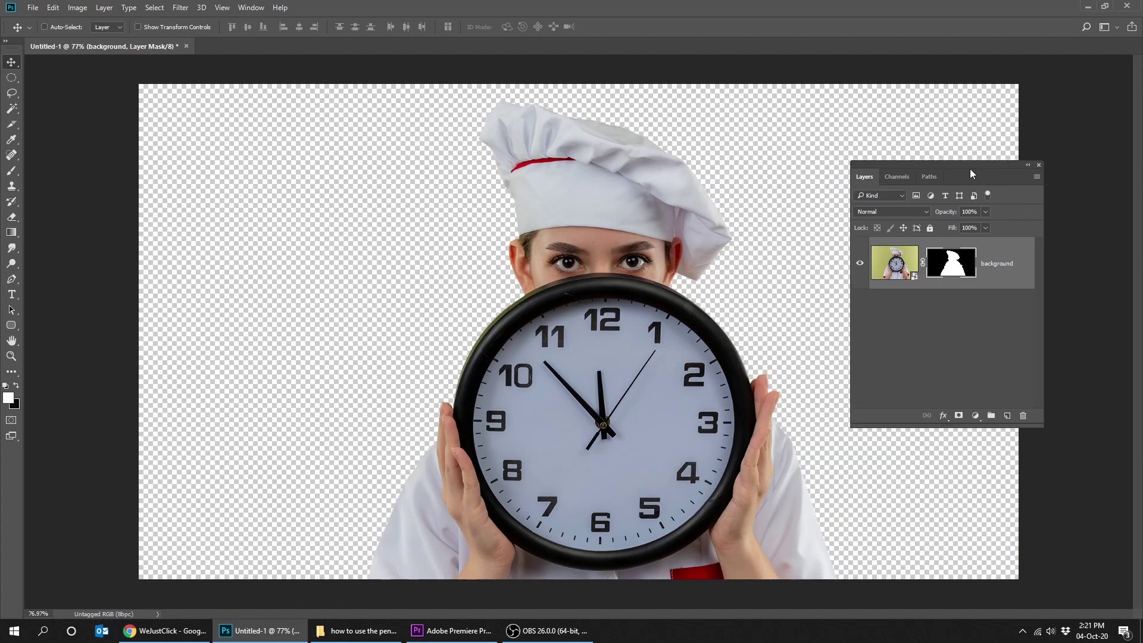
Try shifting the masked chef cutout toward the canvas's left side and undo the move.
left_click(894, 263)
left_click_drag(675, 323, 564, 327)
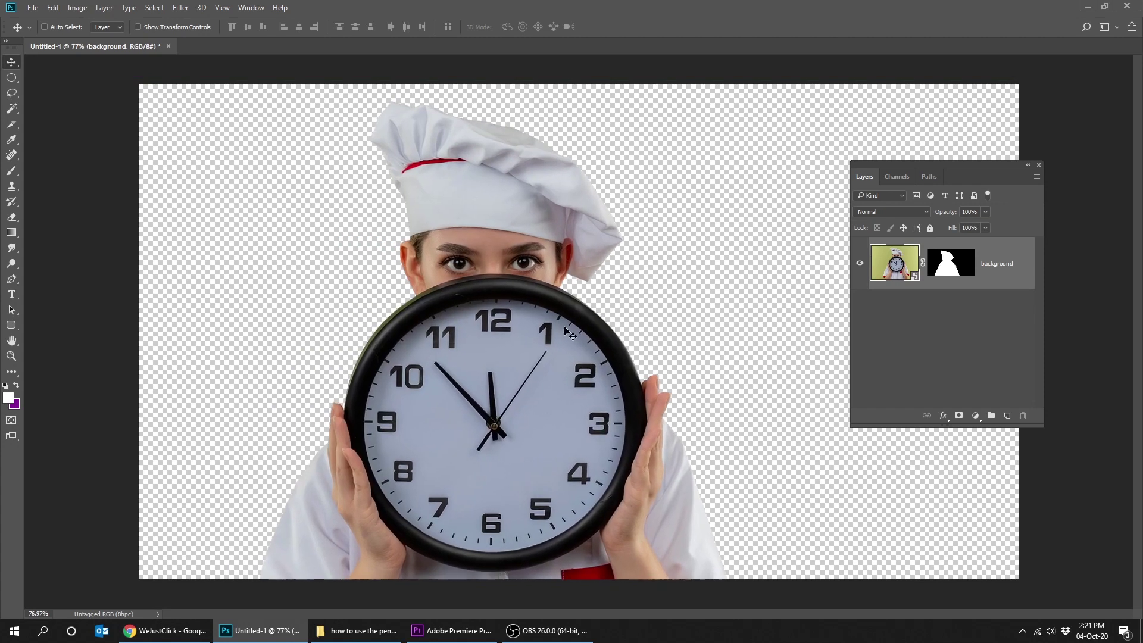
key("ctrl+z")
Hide the interface panels to view the finished cutout.
key("Tab")
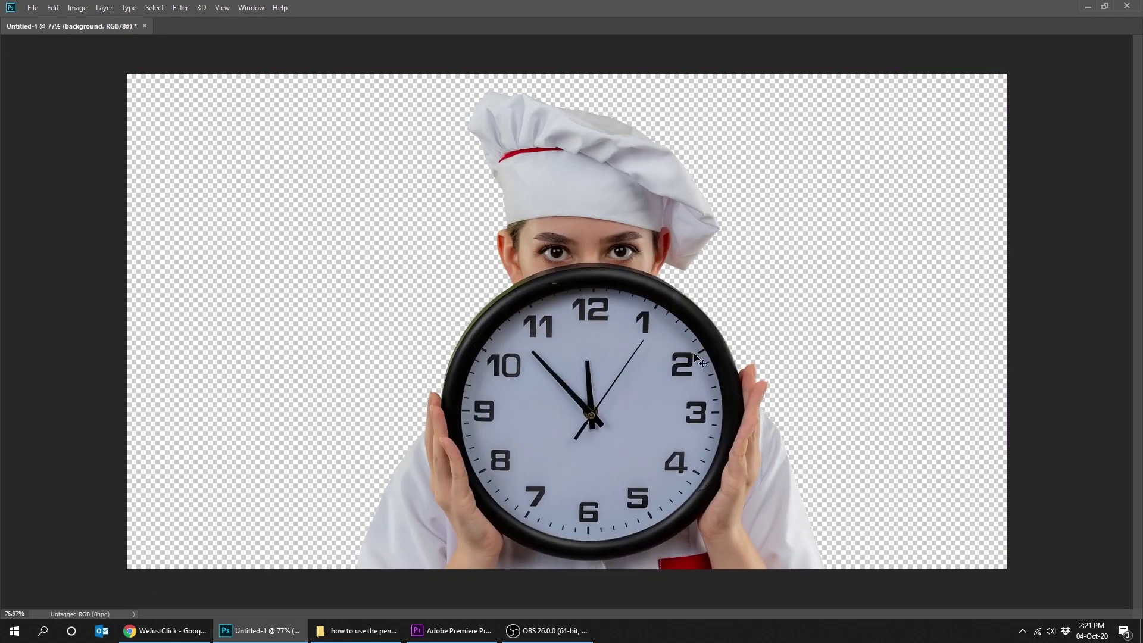
Add a Solid Color fill layer in magenta #cf089e.
key("Tab")
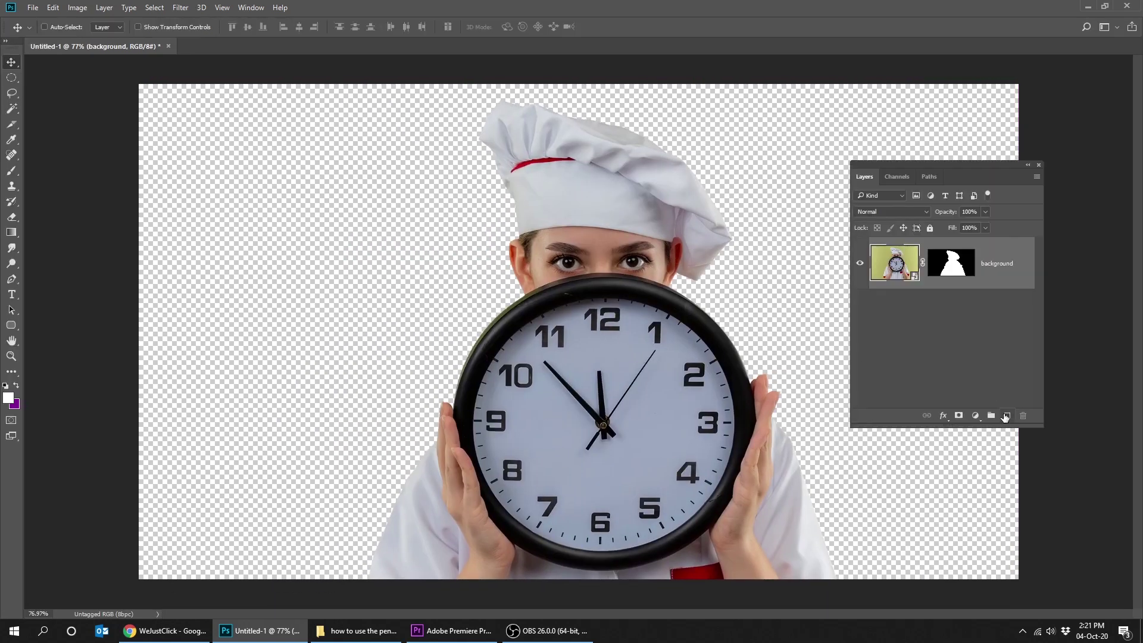
left_click(976, 416)
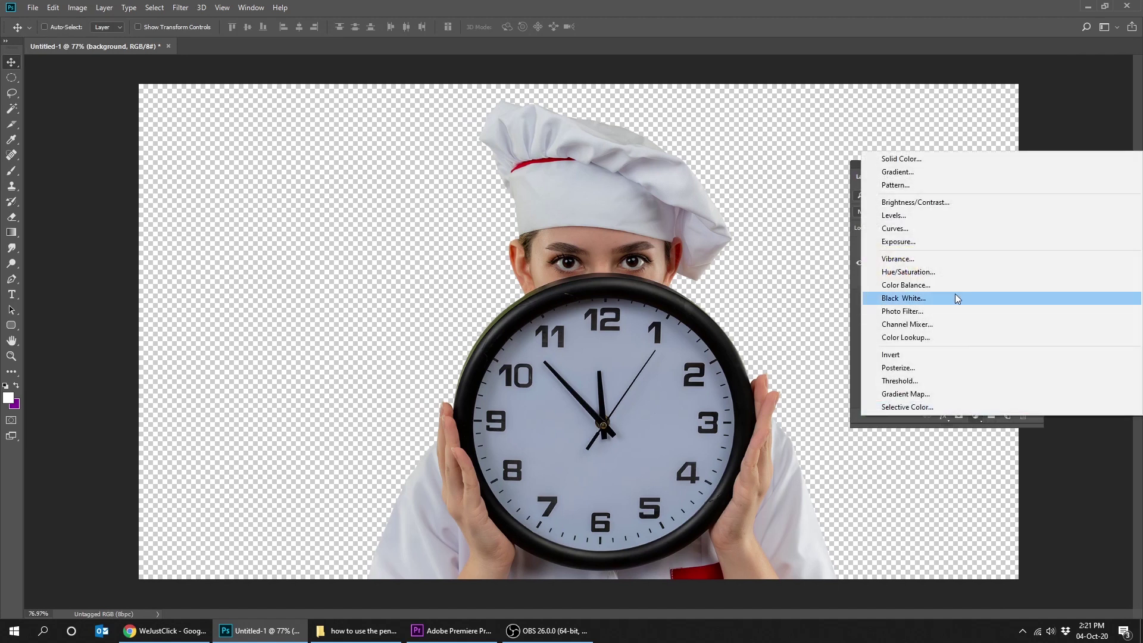
left_click(895, 159)
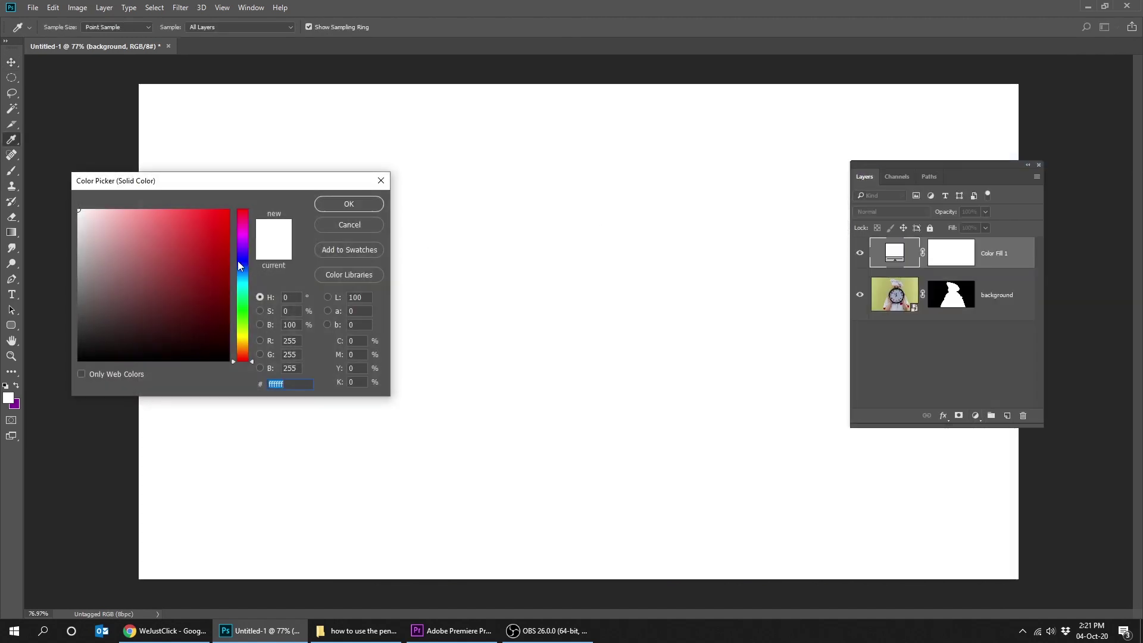
left_click(224, 236)
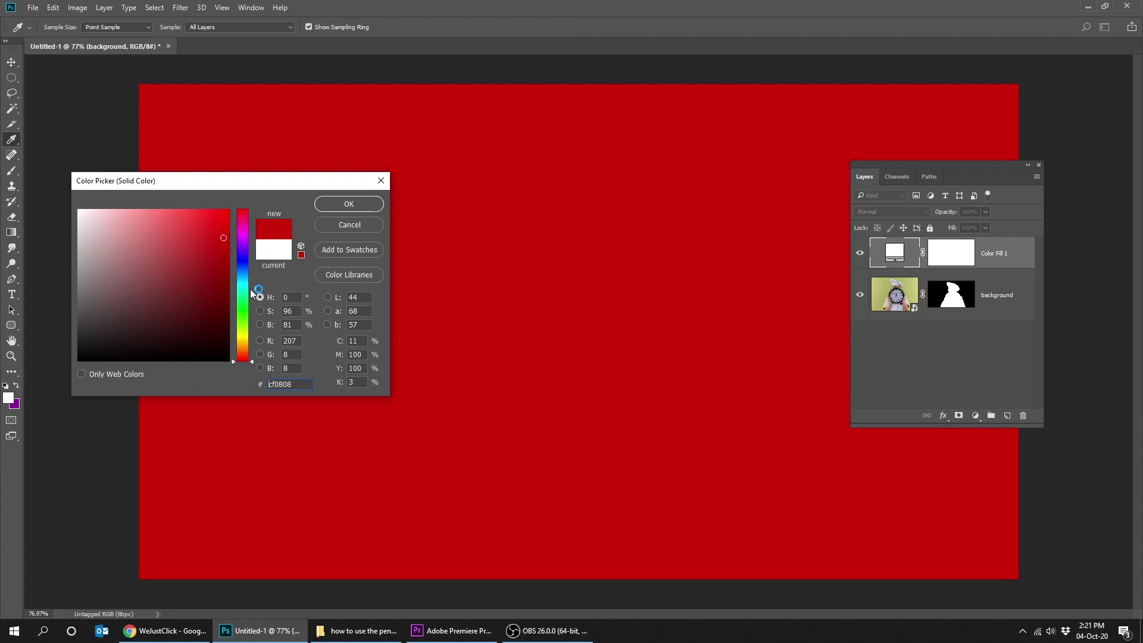
left_click_drag(247, 322, 237, 229)
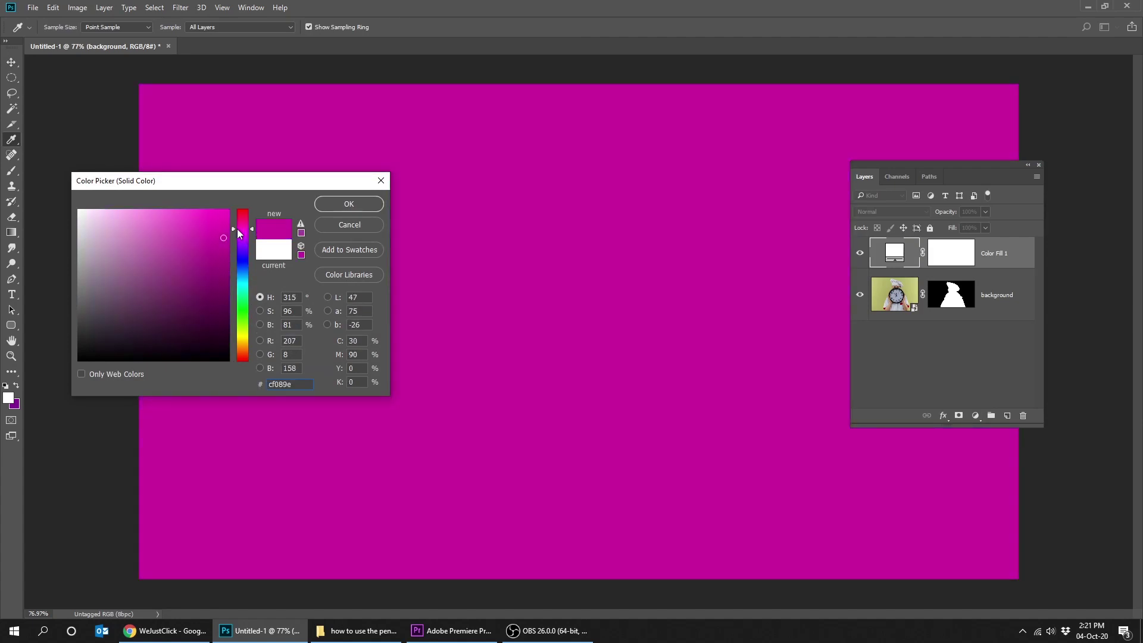
left_click(347, 204)
Move the magenta fill layer below the background layer and shift the chef cutout toward the canvas's left side.
left_click_drag(1008, 260, 1010, 327)
left_click(948, 271)
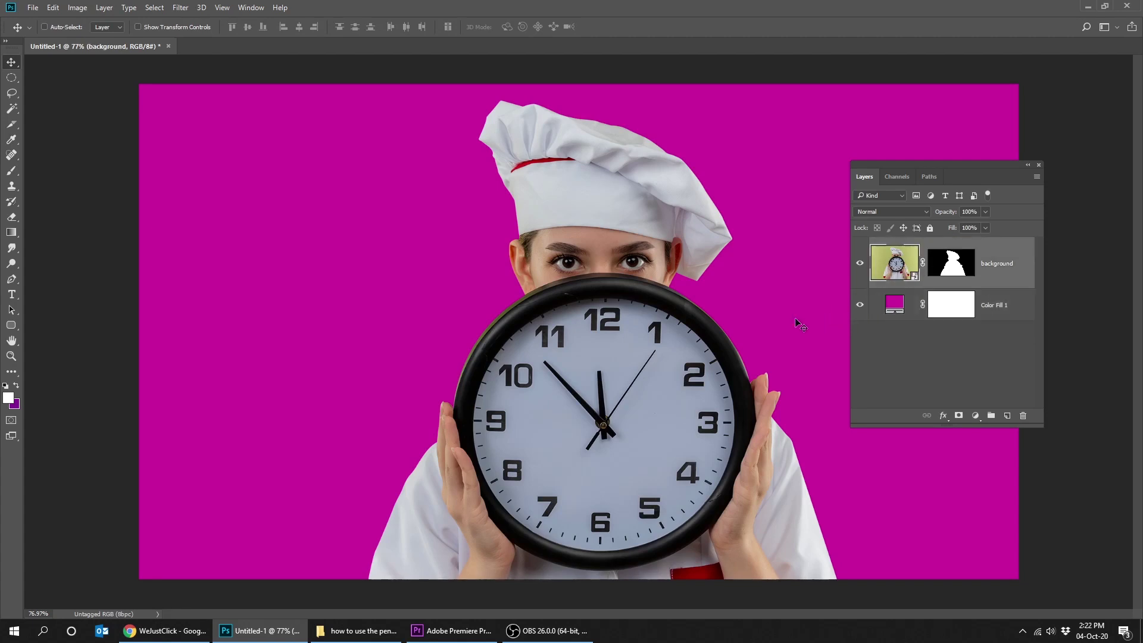
key("Tab")
left_click_drag(654, 334, 516, 337)
key("ctrl+plus")
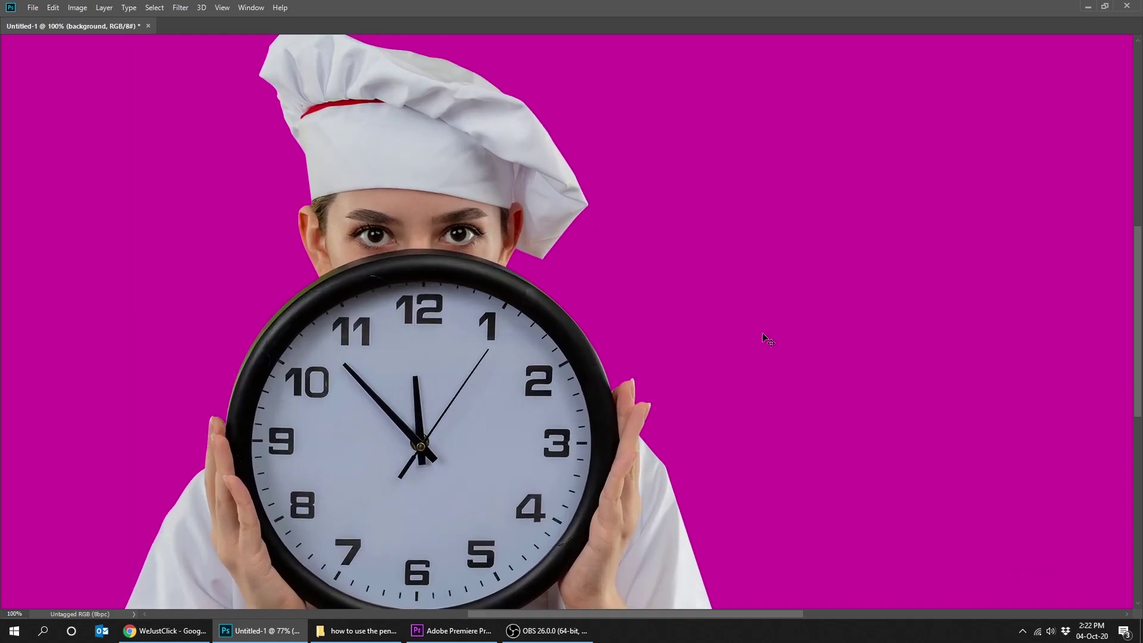
Add a Drop Shadow effect to the chef's background layer and set its opacity to 57%.
key("Tab")
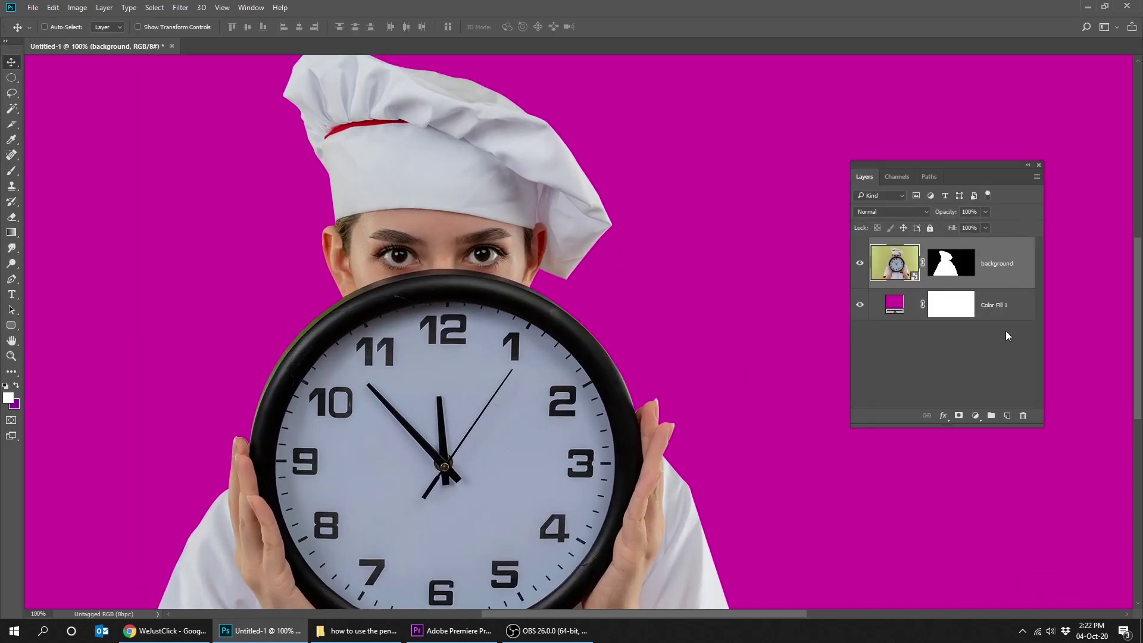
left_click(943, 415)
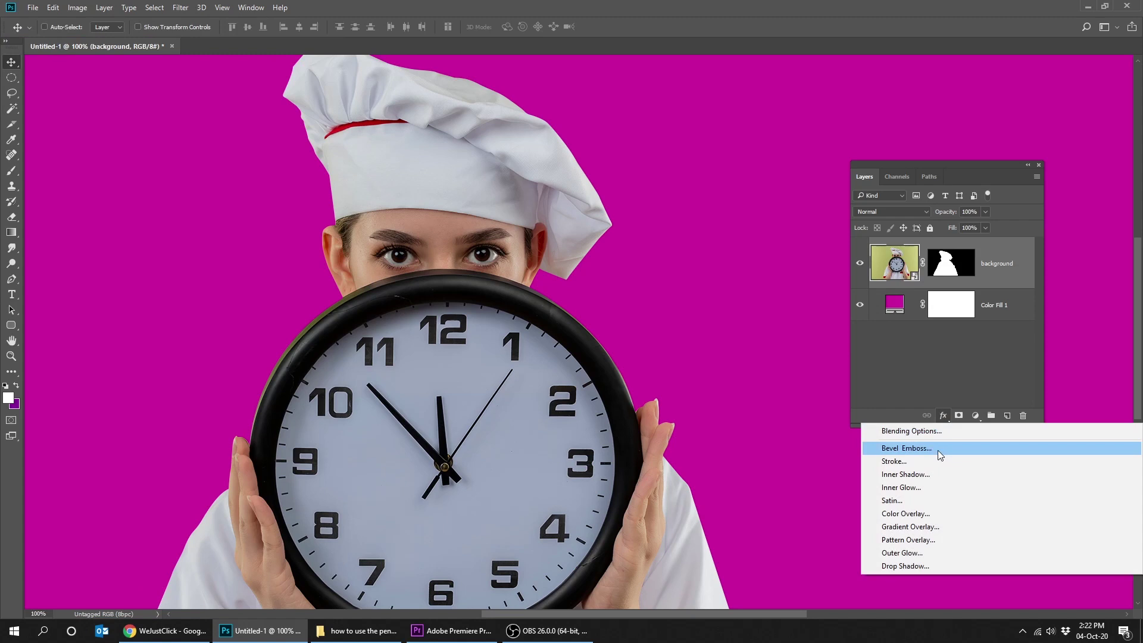
left_click(940, 564)
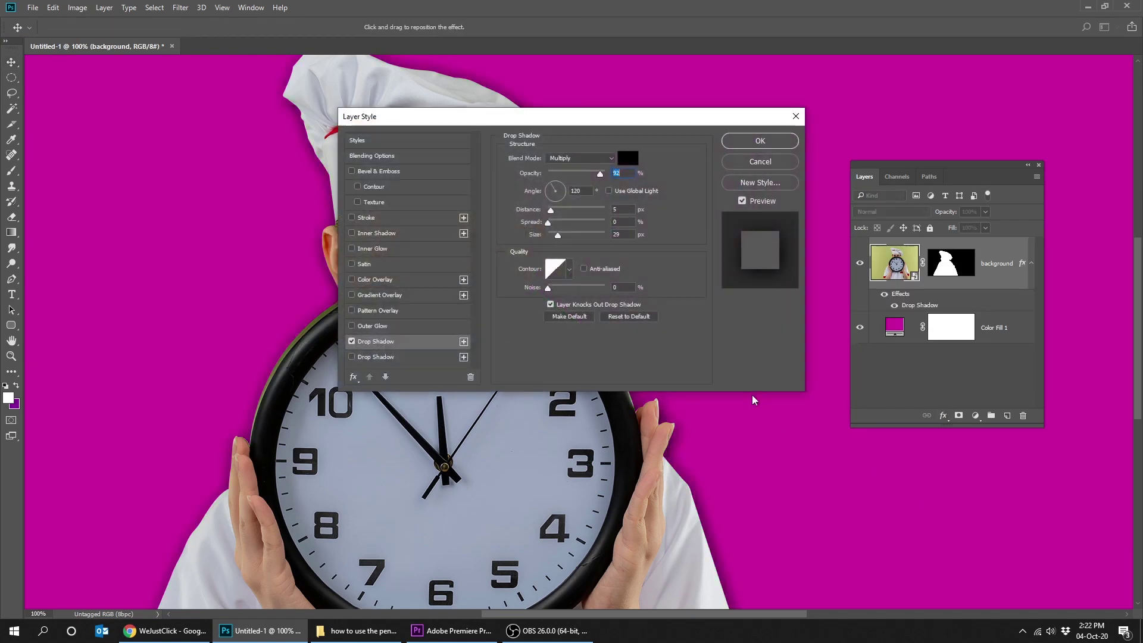
left_click_drag(497, 124, 839, 205)
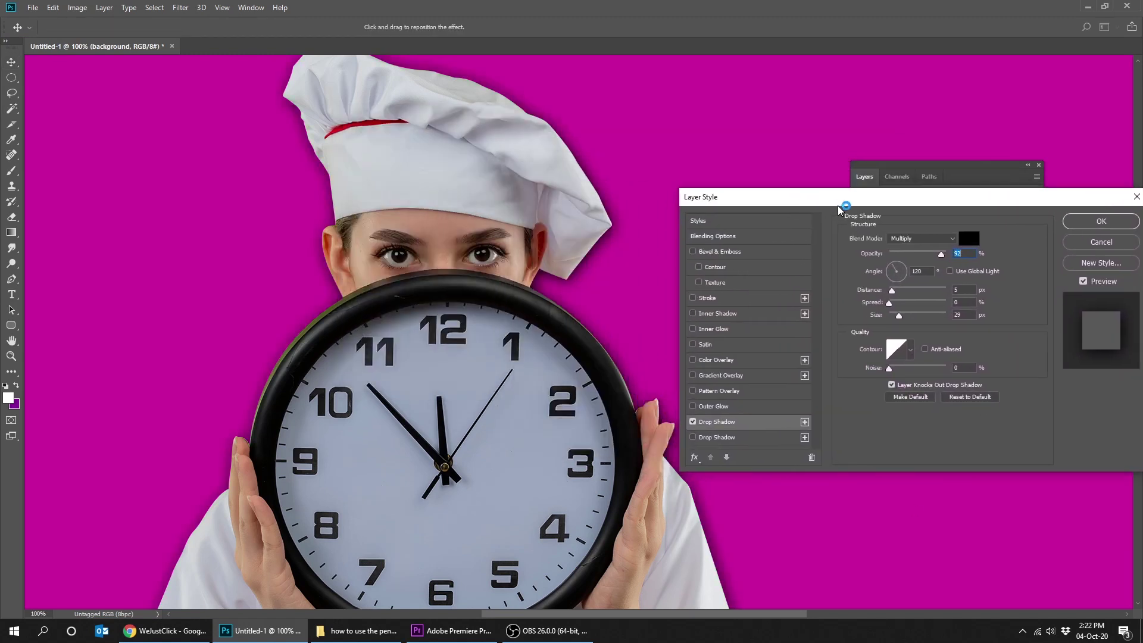
left_click_drag(941, 254, 927, 256)
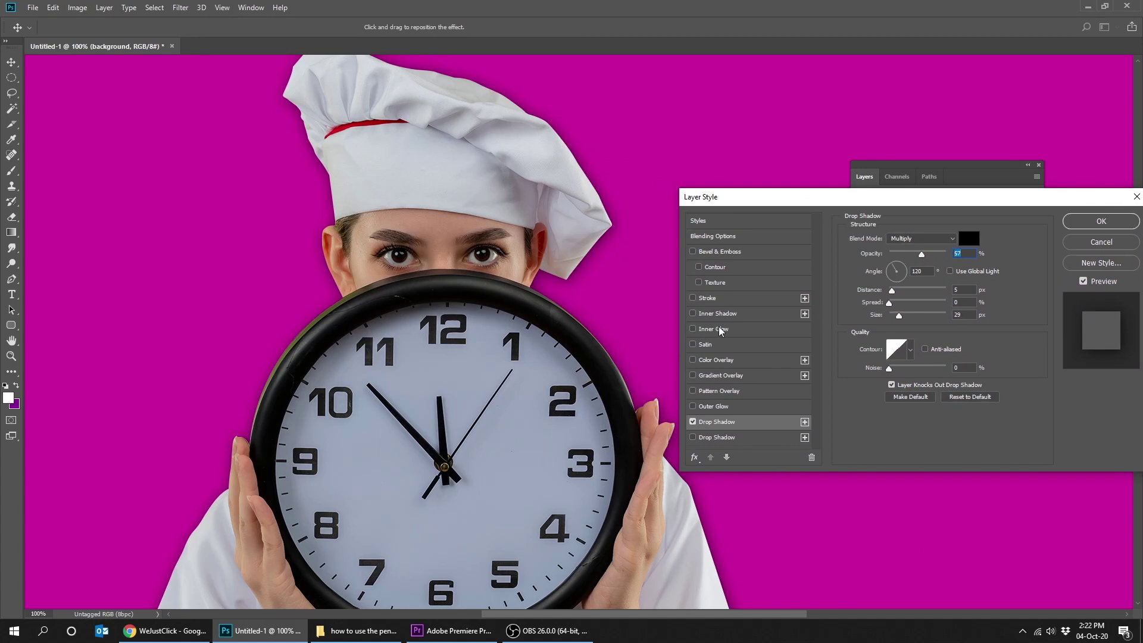
Offset the drop shadow to the chef's left at angle 8° and distance 45 px, with size 16 px and opacity 20%.
left_click_drag(552, 345, 523, 347)
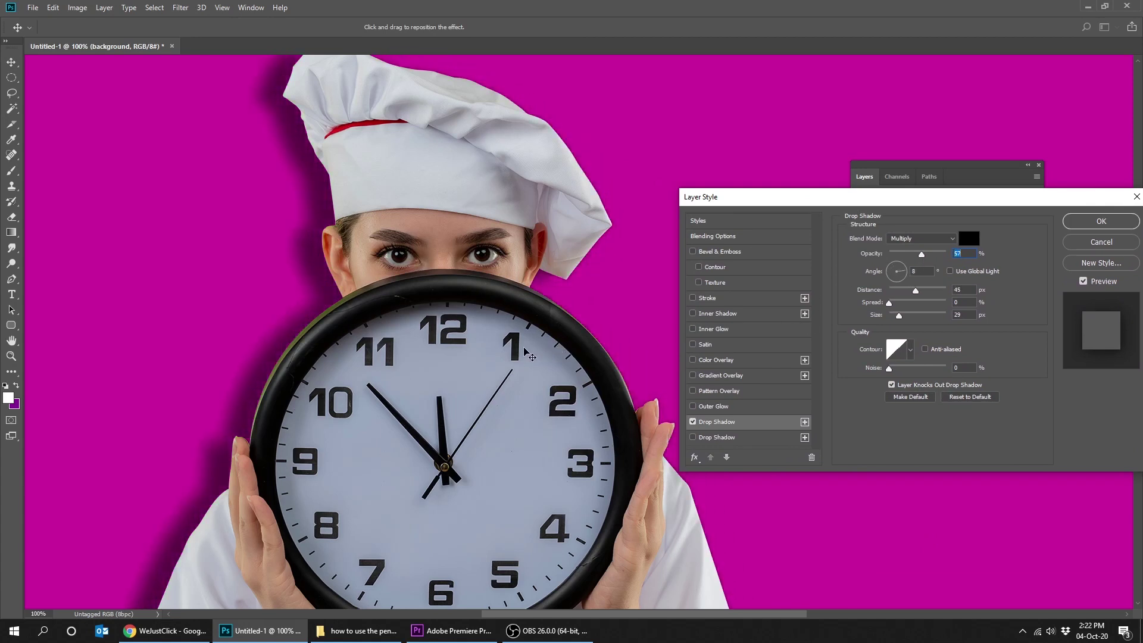
left_click_drag(898, 314, 895, 314)
left_click_drag(909, 256, 901, 257)
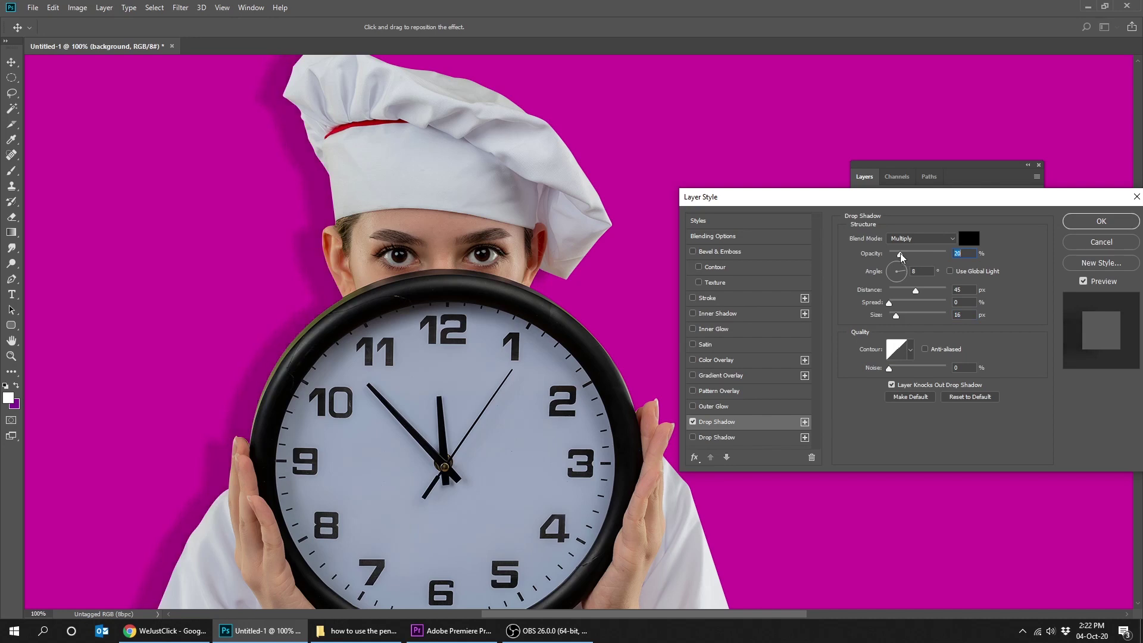
left_click(1086, 226)
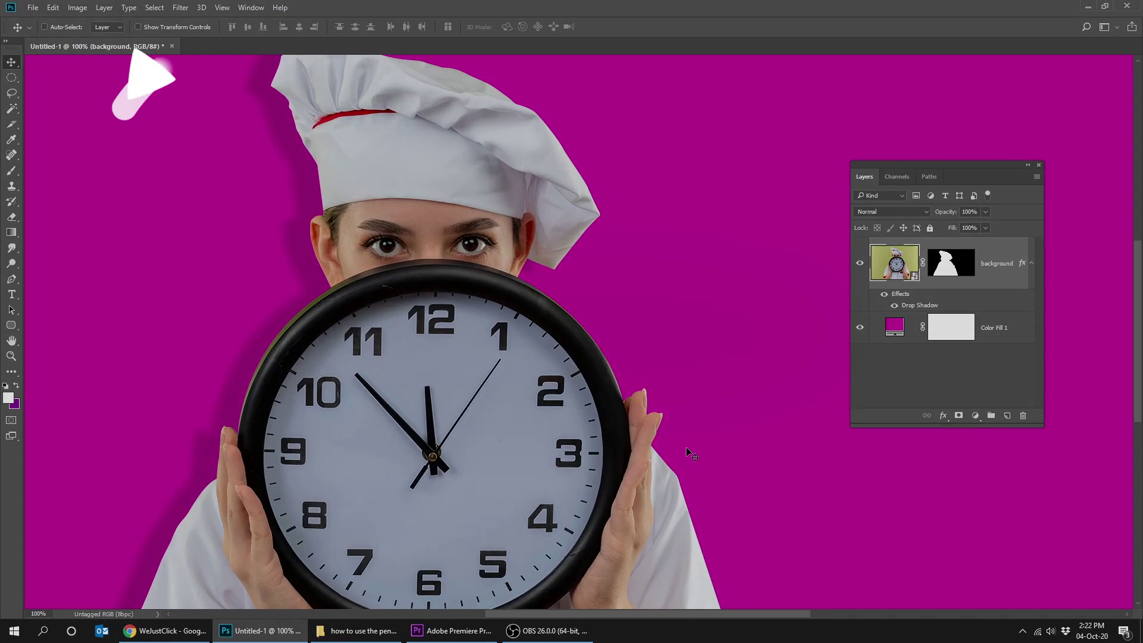
key("Tab")
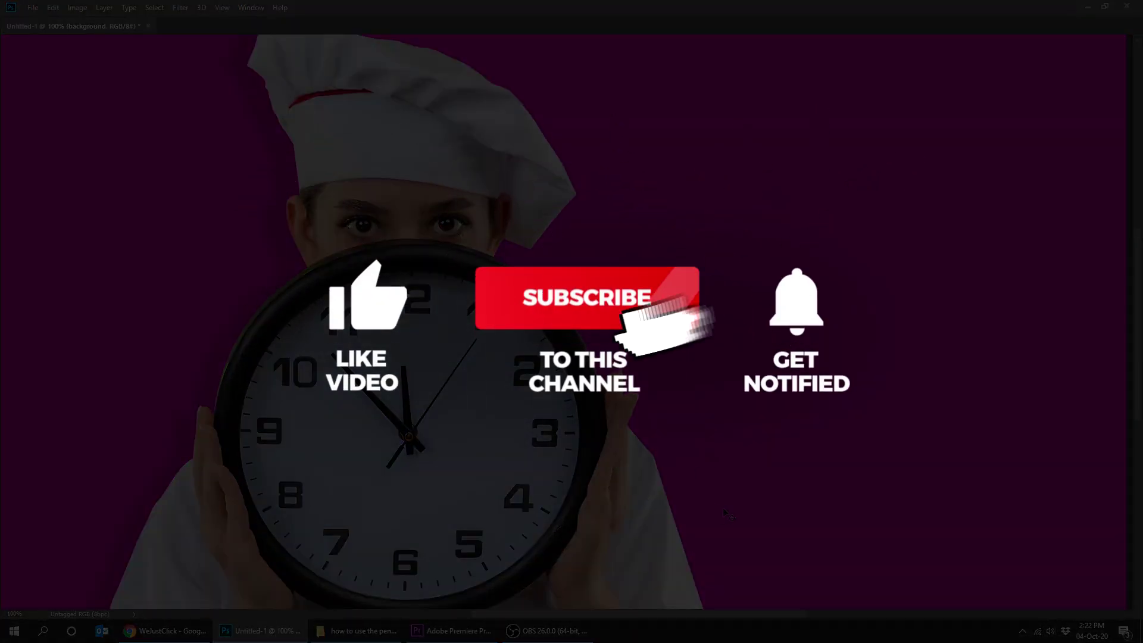